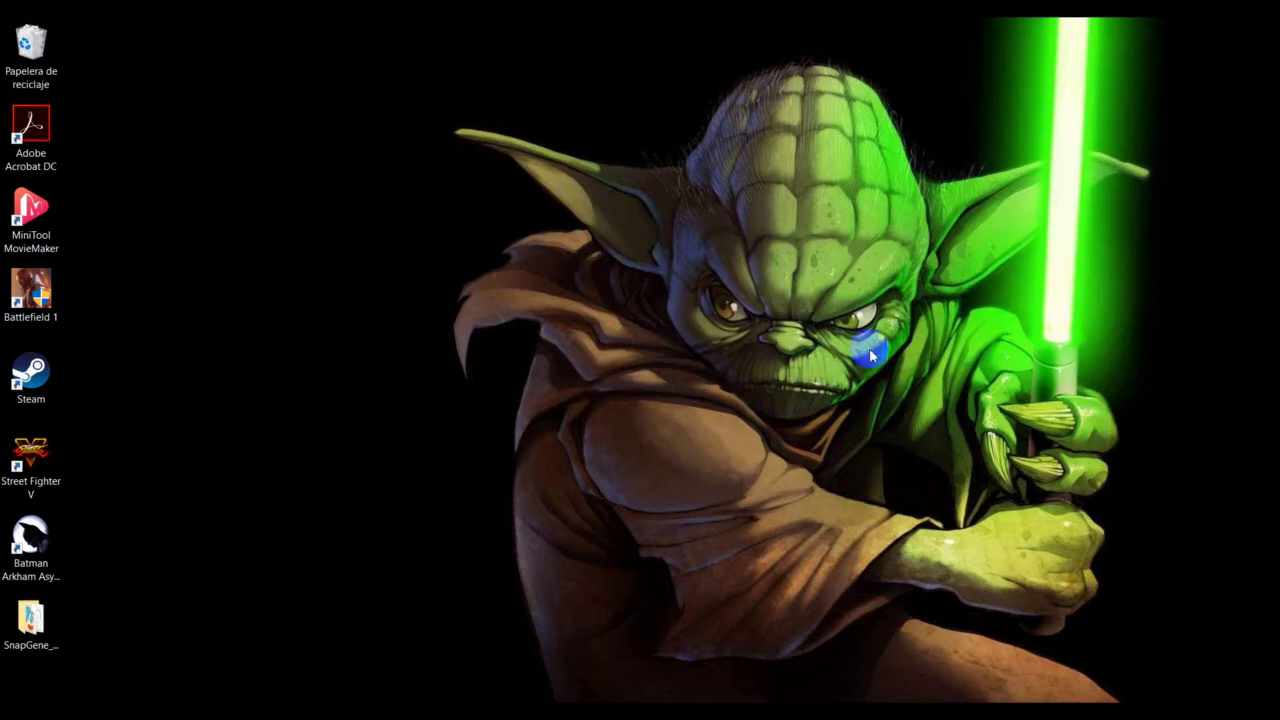
- Switch to Notepad and select the entire nucleotide sequence
{"action": "left_click", "coordinate": [543, 654]}
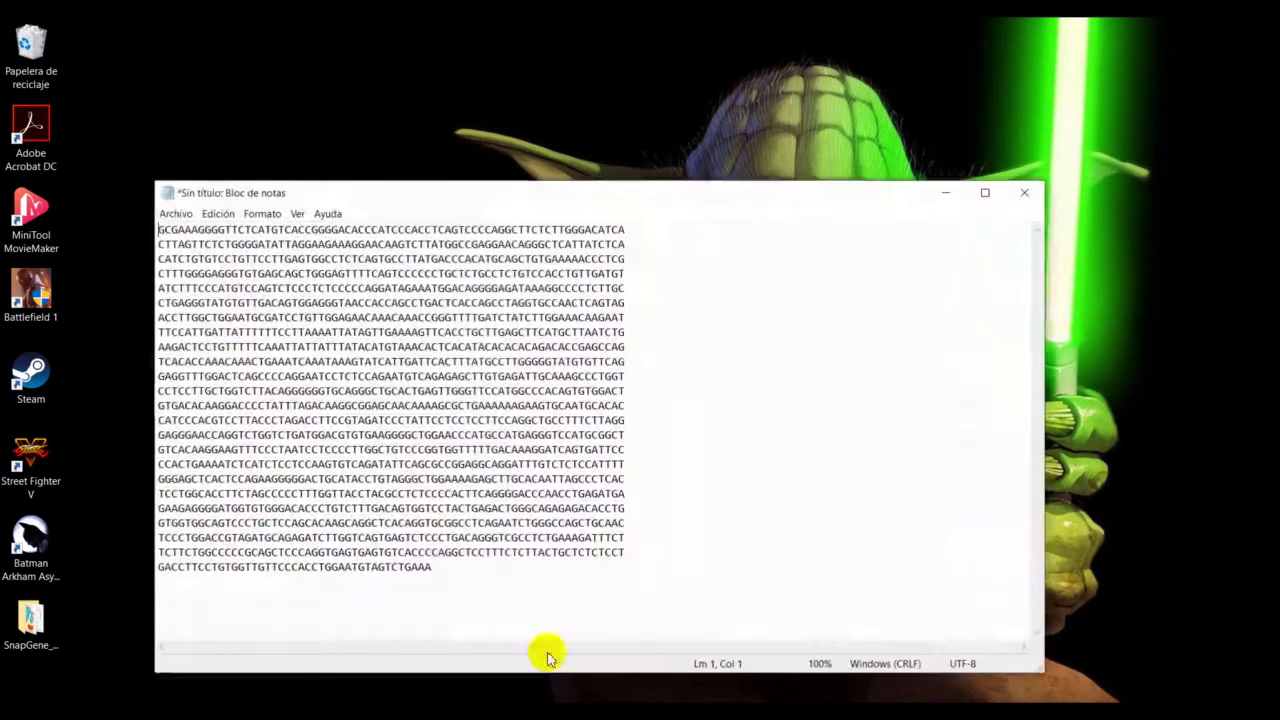
{"action": "left_click_drag", "start_coordinate": [449, 566], "coordinate": [172, 229]}
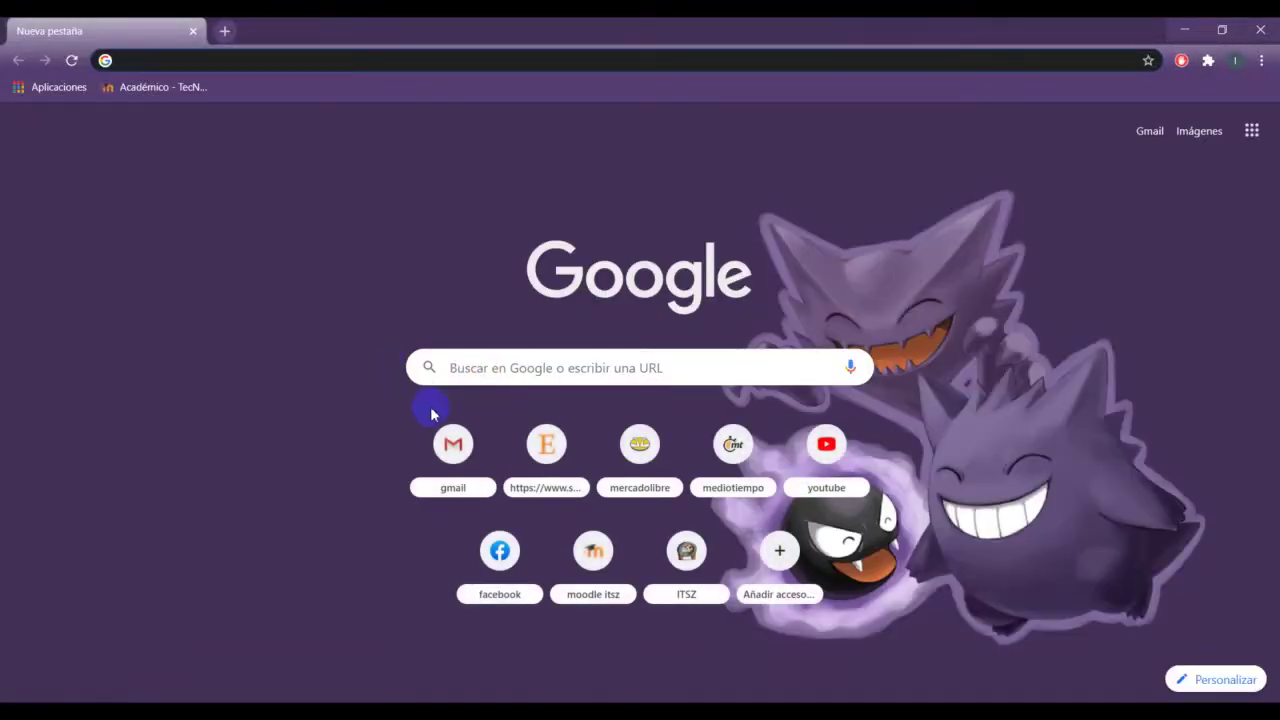
- Search Google for "blast" in Chrome and open the NCBI Basic Local Alignment Search Tool site
{"action": "left_click", "coordinate": [474, 378]}
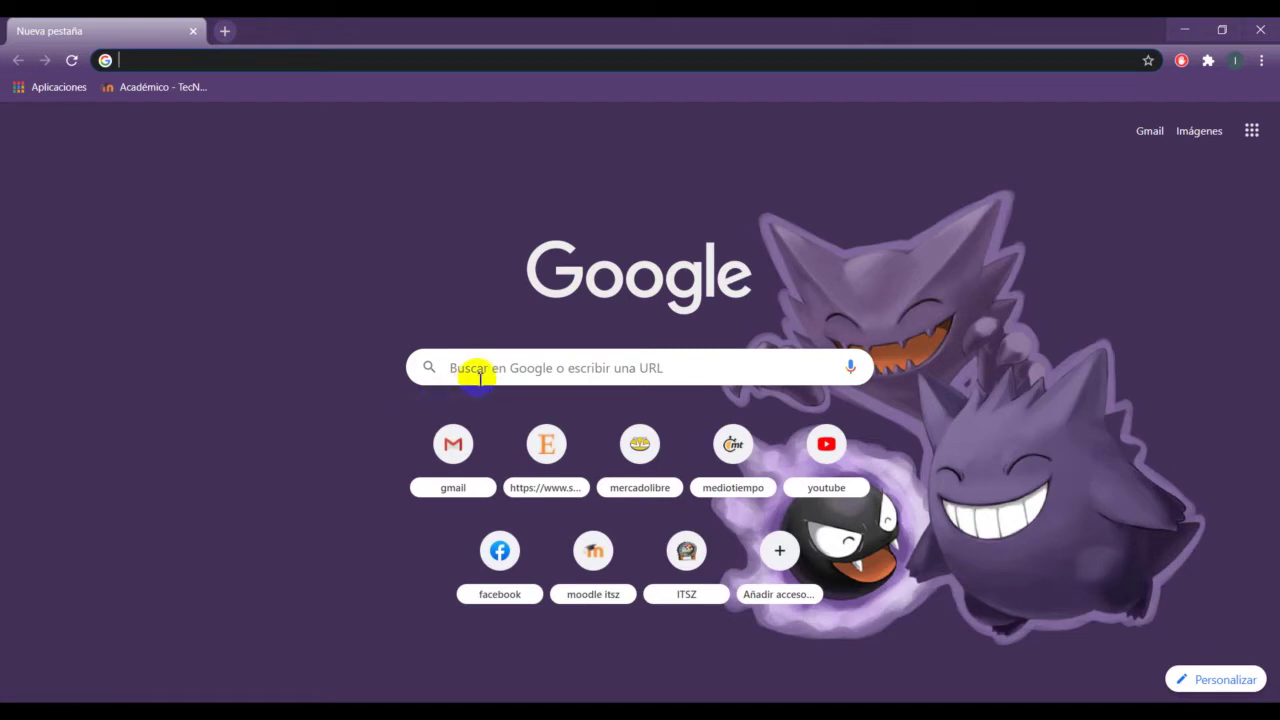
{"action": "left_click", "coordinate": [497, 368]}
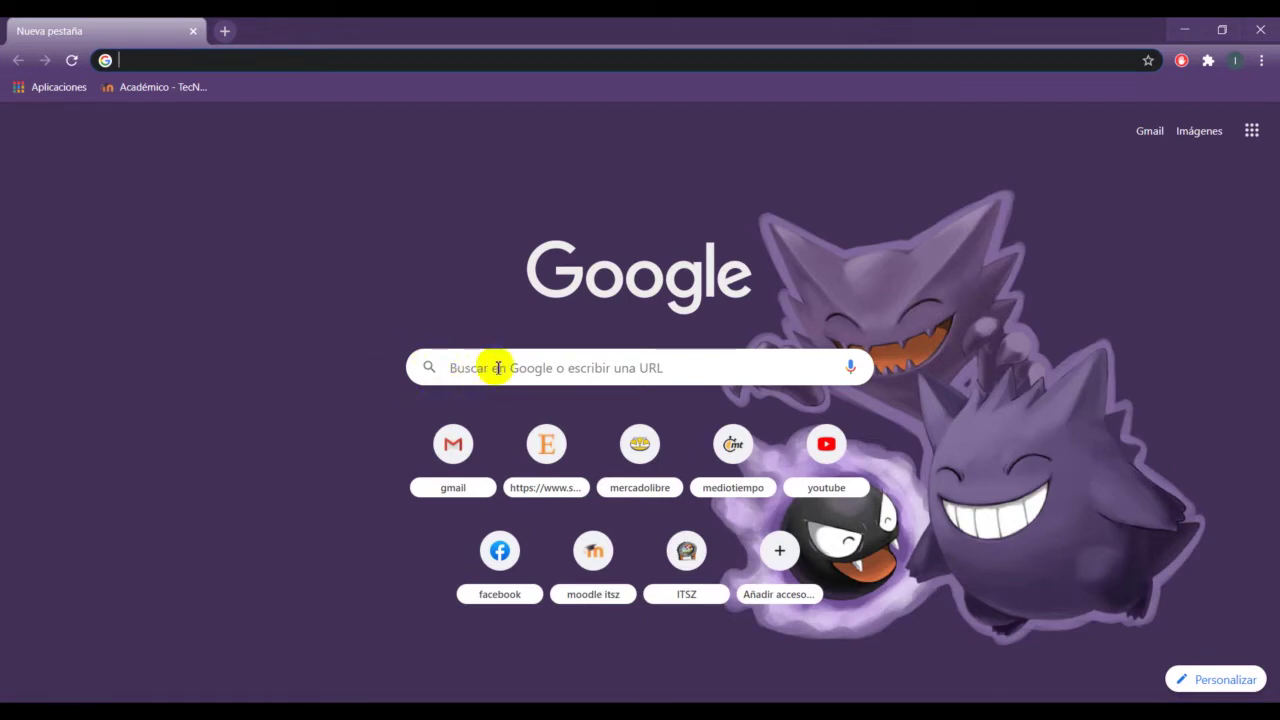
{"action": "left_click", "coordinate": [497, 368]}
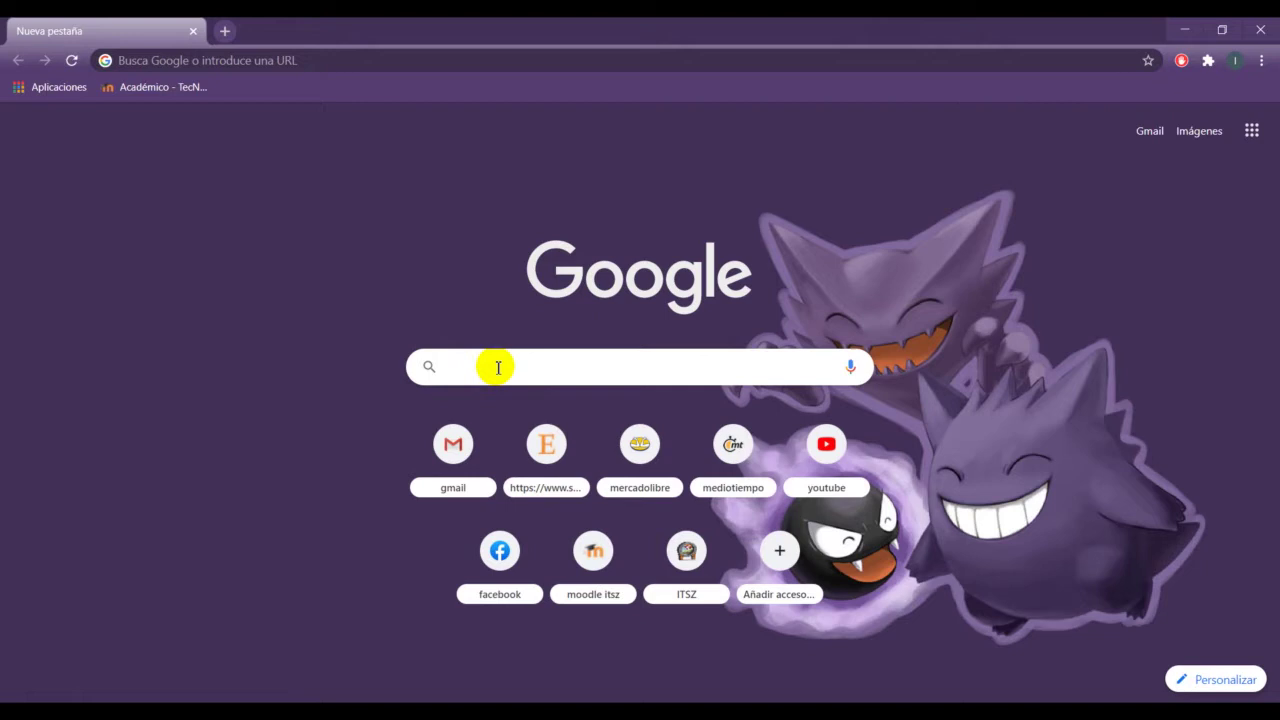
{"action": "type", "text": "blast"}
{"action": "key", "text": "Return"}
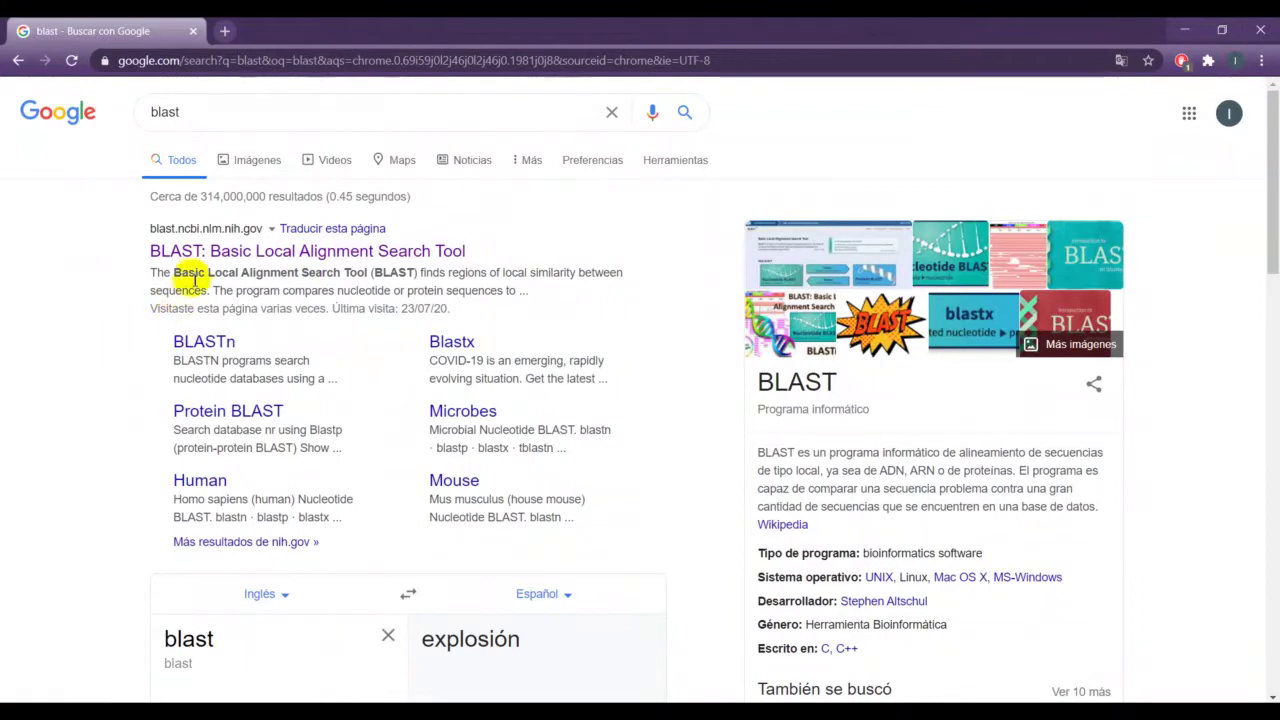
{"action": "left_click", "coordinate": [196, 240]}
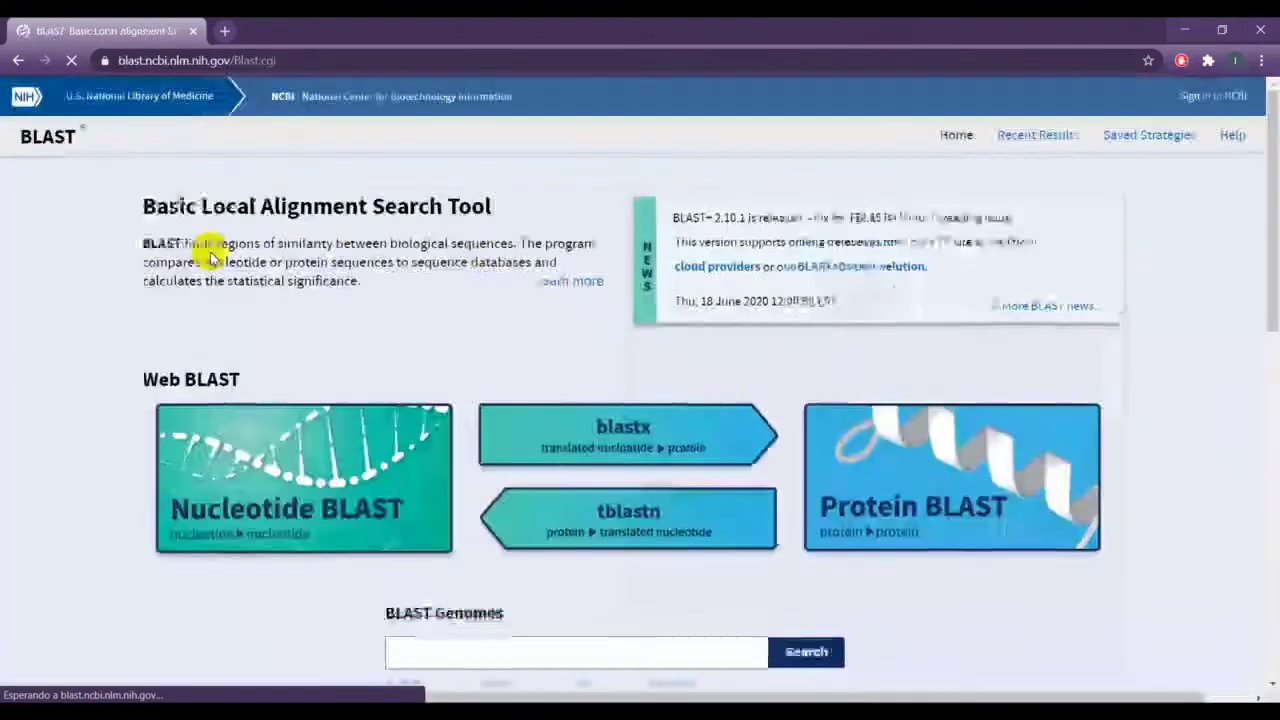
- Deselect the sequence in Notepad, minimize that window, and open Nucleotide BLAST from the BLAST home page
{"action": "scroll", "coordinate": [214, 337], "scroll_direction": "down", "scroll_amount": 3}
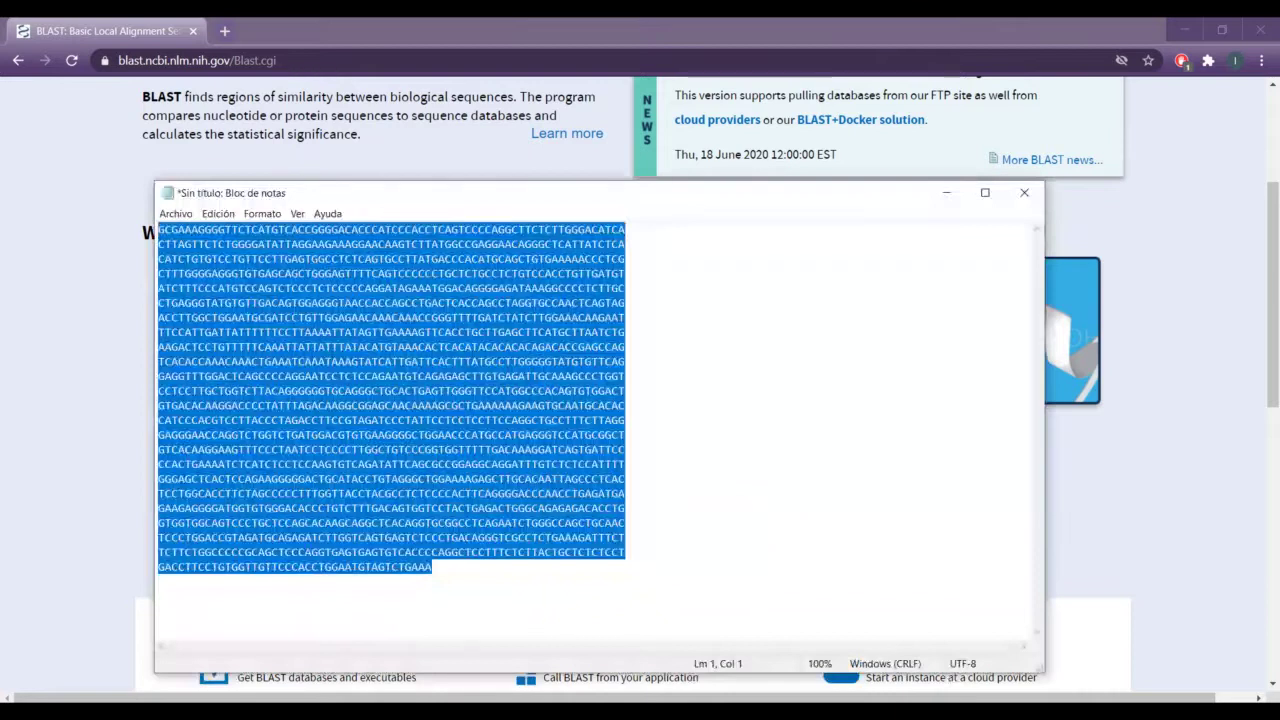
{"action": "left_click", "coordinate": [268, 231]}
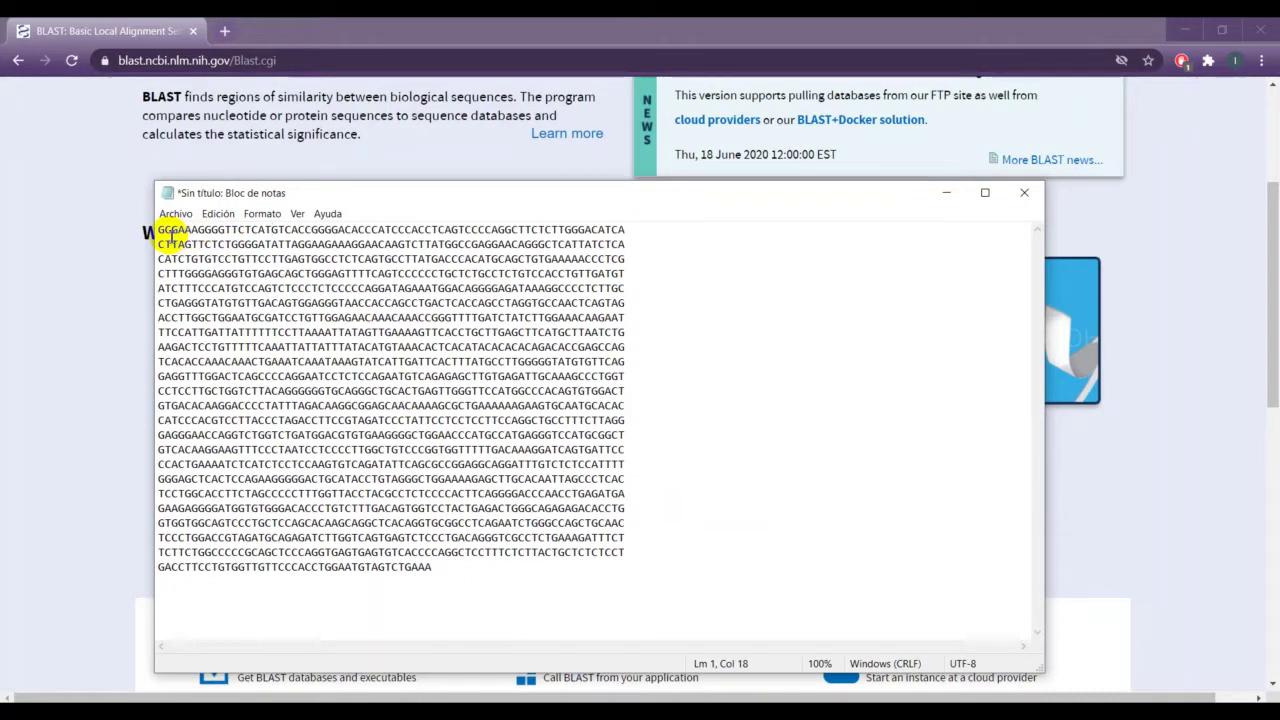
{"action": "left_click", "coordinate": [945, 193]}
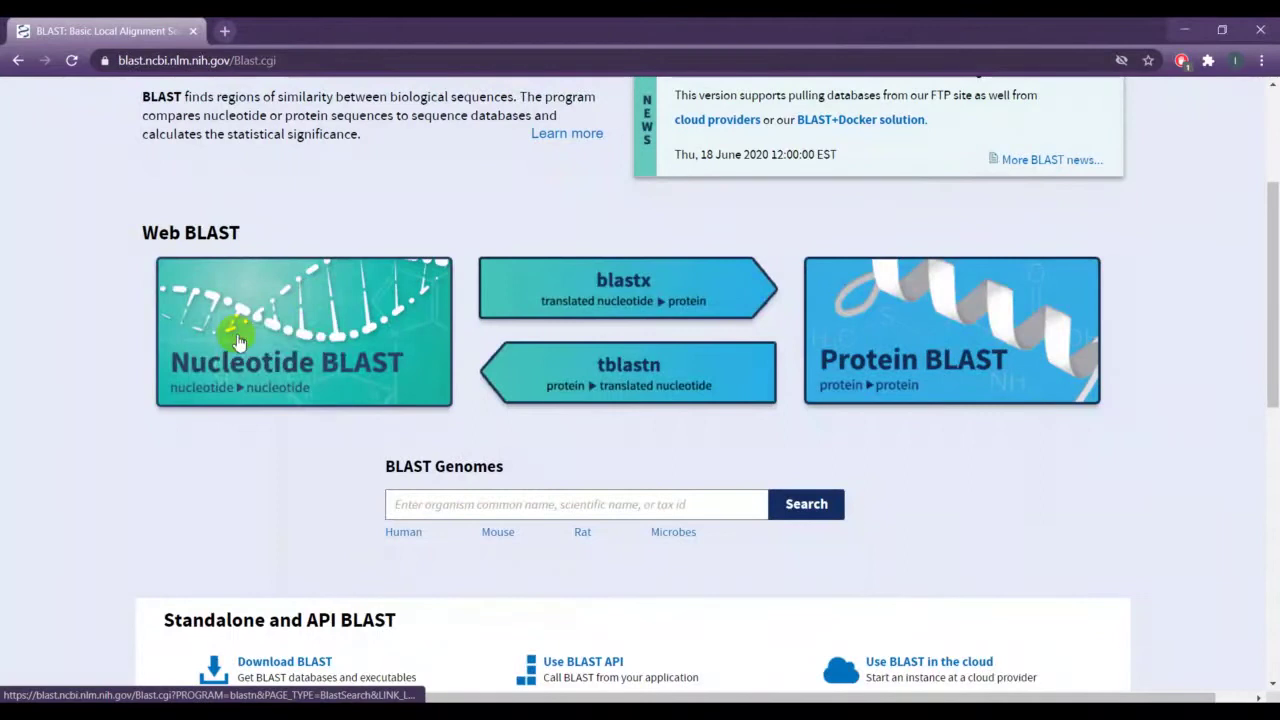
{"action": "left_click", "coordinate": [255, 367]}
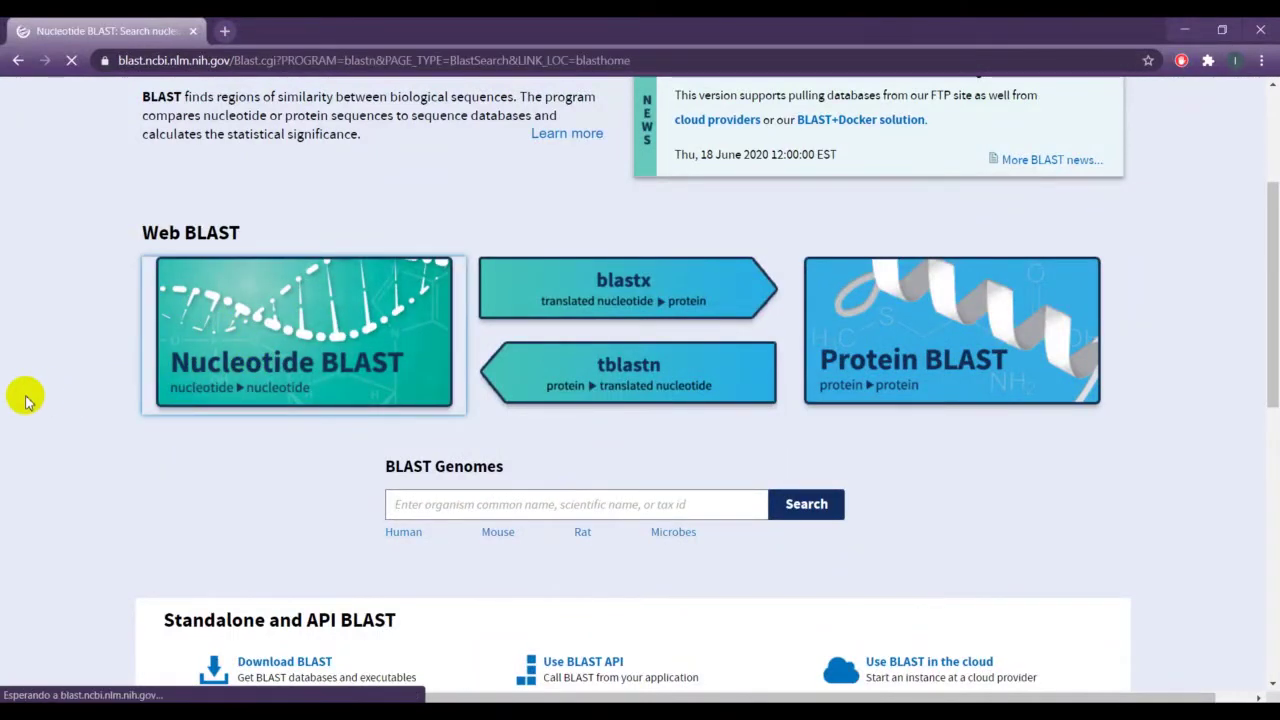
- Copy the entire nucleotide sequence from Notepad and paste it into the query sequence field of the Nucleotide BLAST form
{"action": "scroll", "coordinate": [325, 312], "scroll_direction": "down", "scroll_amount": 5}
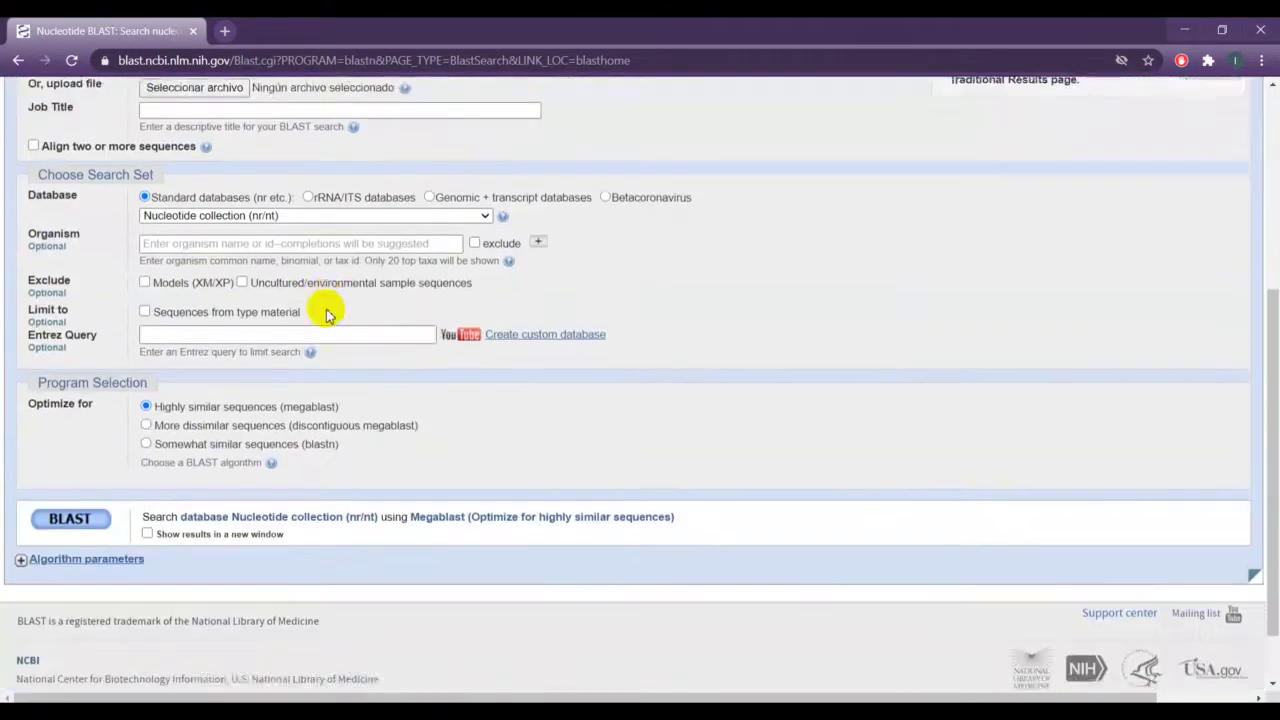
{"action": "scroll", "coordinate": [325, 312], "scroll_direction": "up", "scroll_amount": 5}
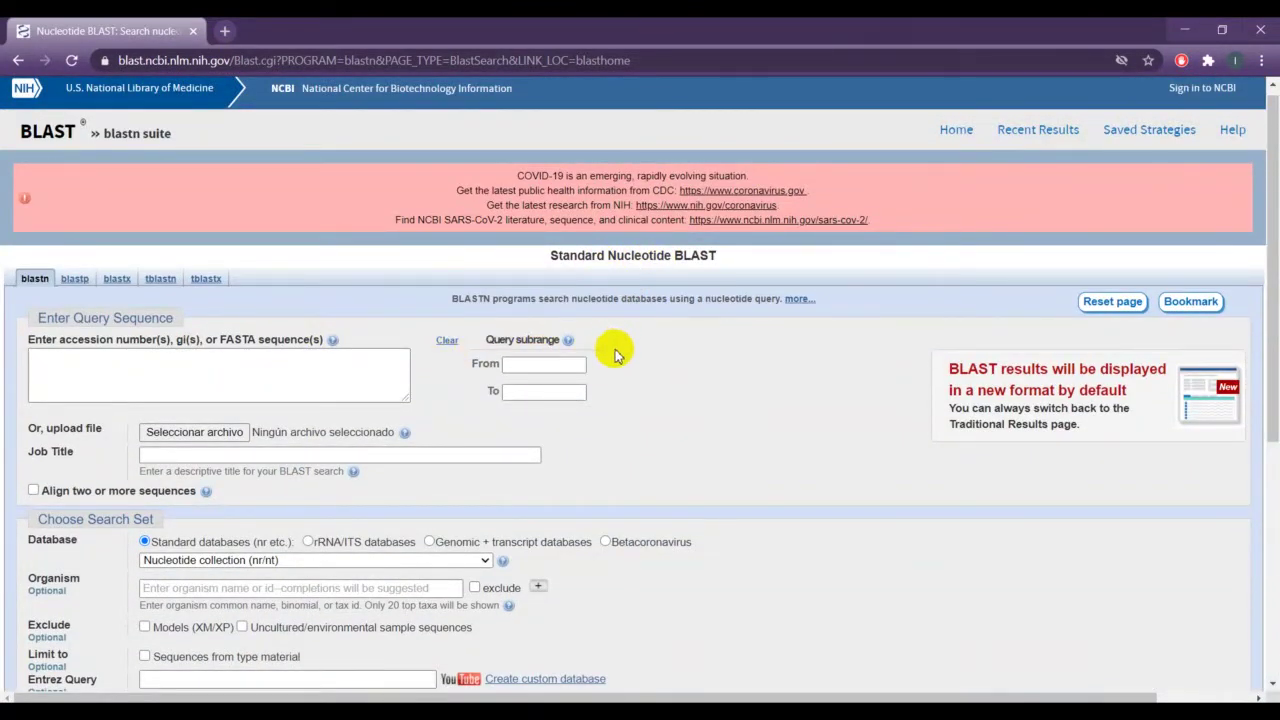
{"action": "scroll", "coordinate": [615, 355], "scroll_direction": "down", "scroll_amount": 1}
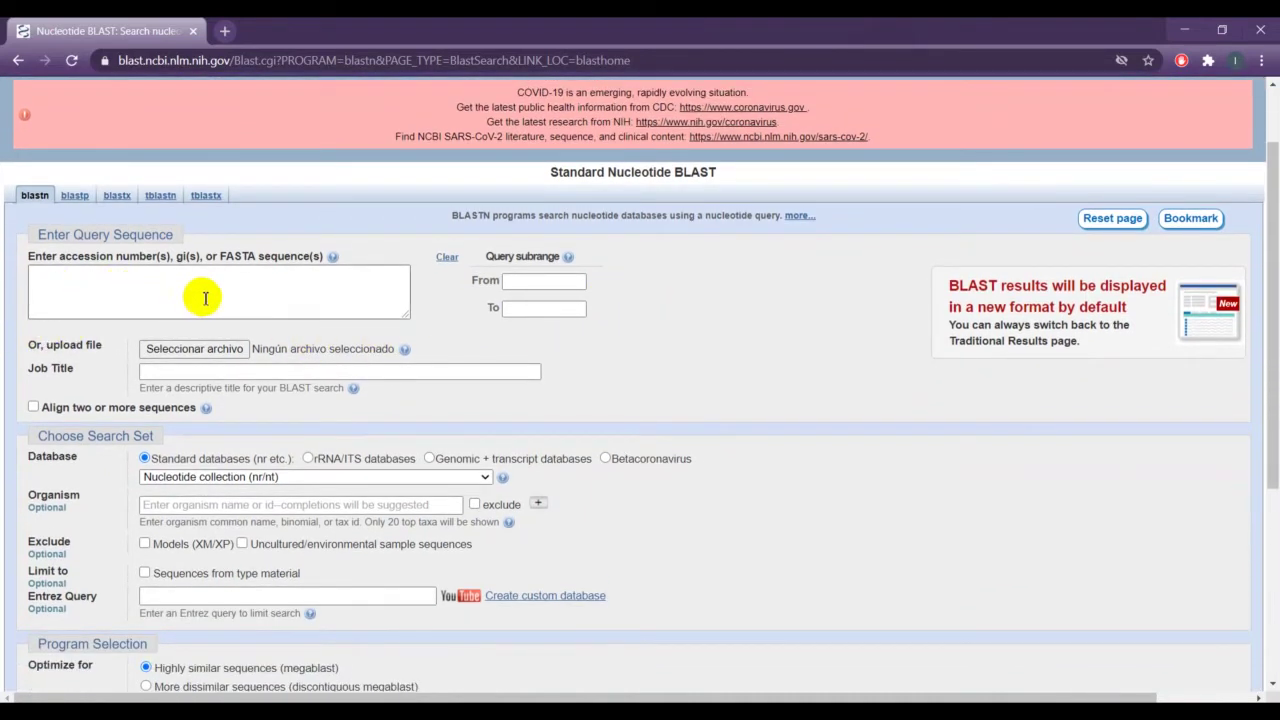
{"action": "left_click", "coordinate": [99, 295]}
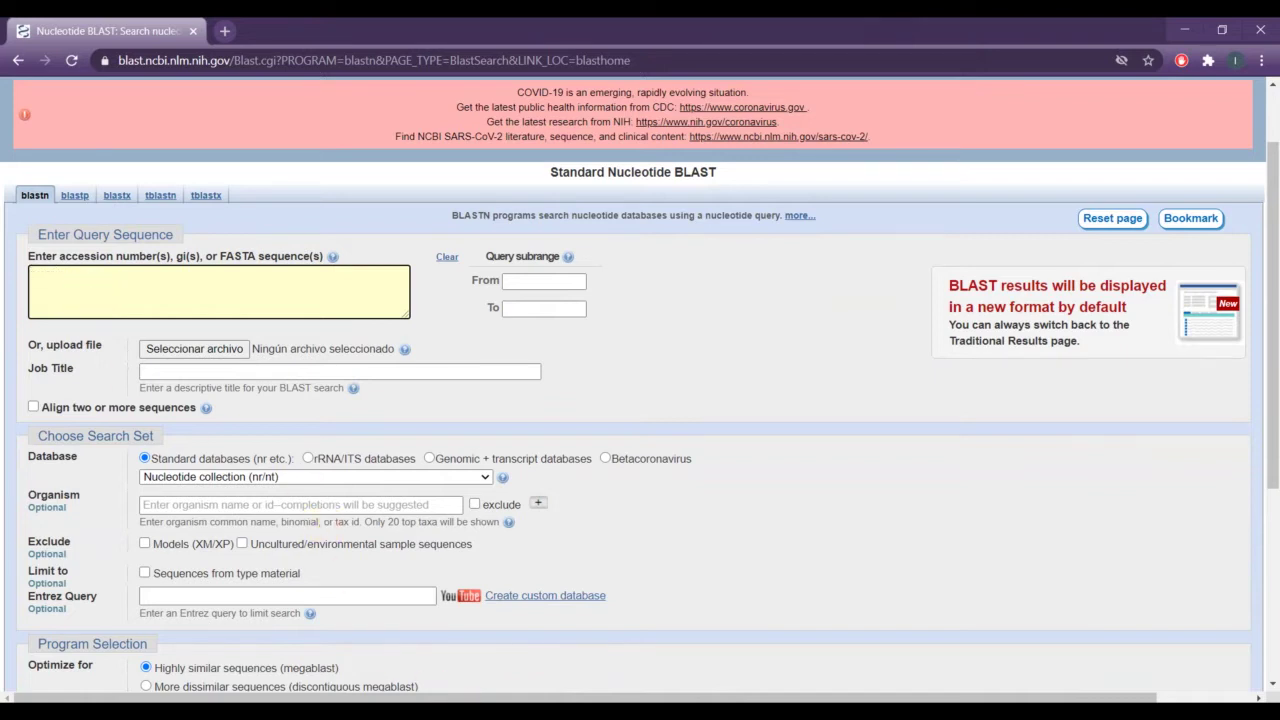
{"action": "key", "text": "alt+Tab"}
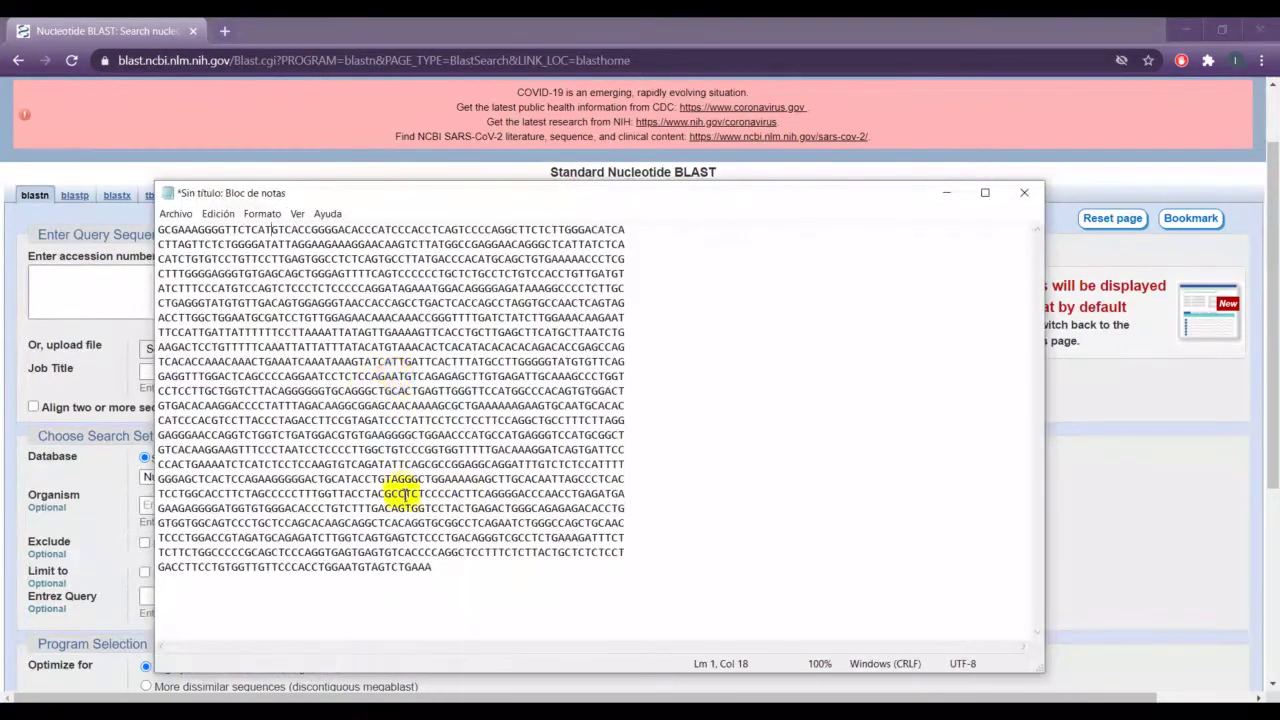
{"action": "left_click_drag", "start_coordinate": [444, 565], "coordinate": [170, 232]}
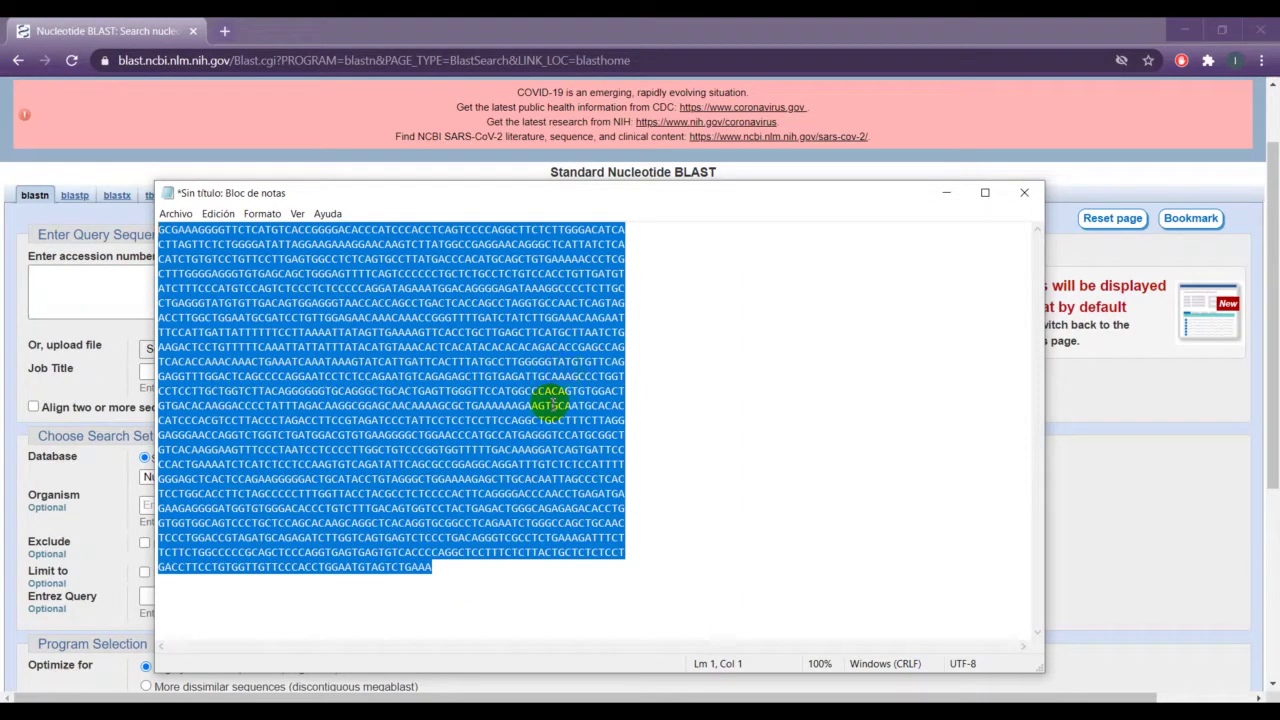
{"action": "left_click", "coordinate": [75, 298]}
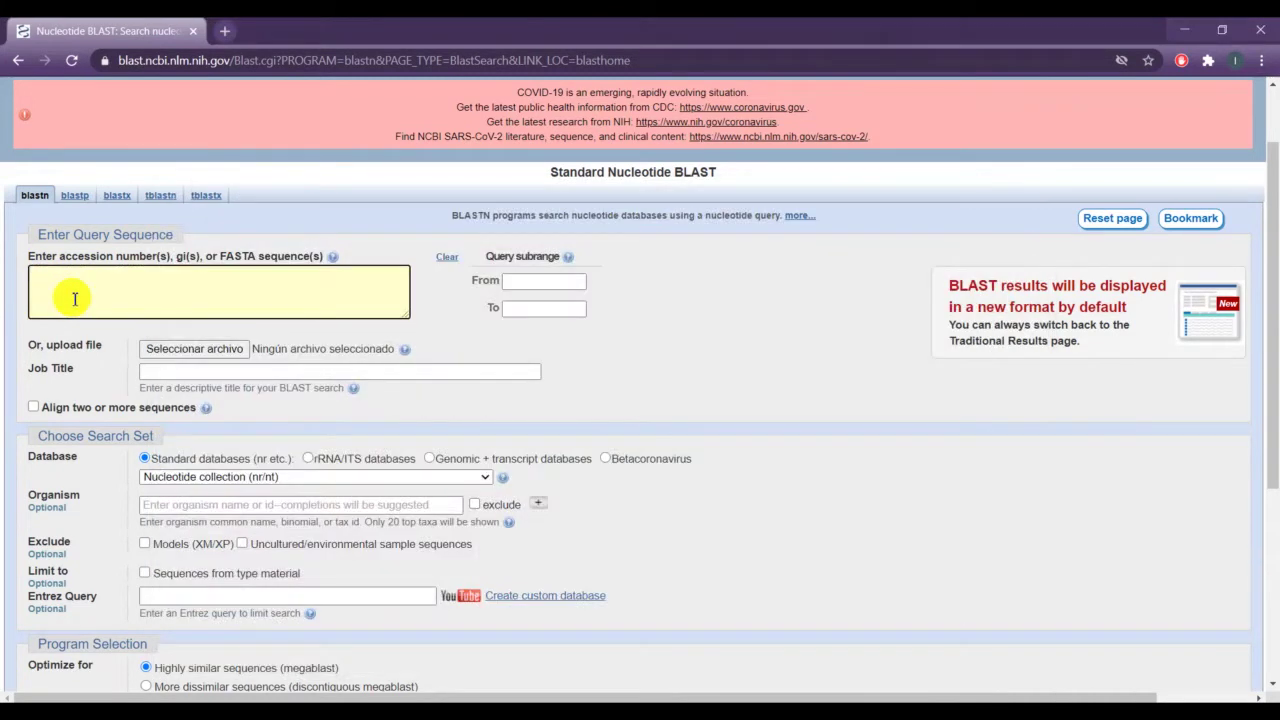
{"action": "key", "text": "ctrl+v"}
{"action": "scroll", "coordinate": [300, 285], "scroll_direction": "up", "scroll_amount": 10}
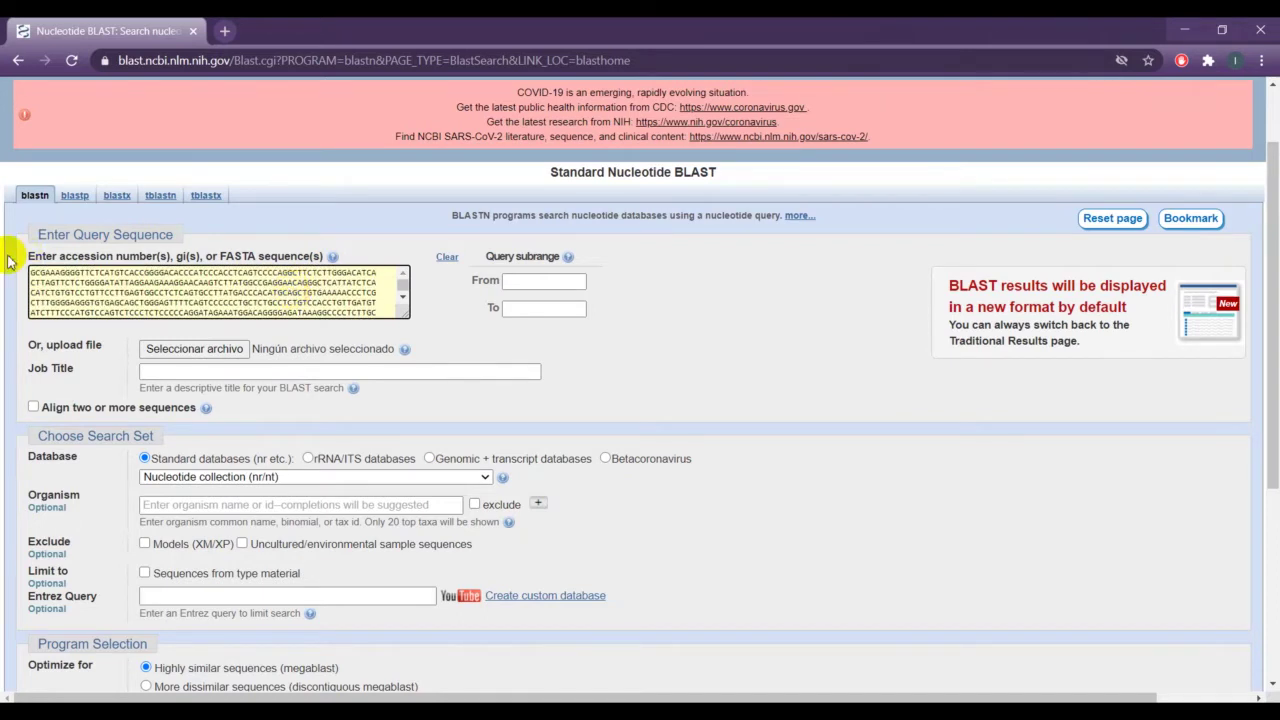
- Review the source sequence in Notepad by highlighting a section of it, and return to the Nucleotide BLAST form
{"action": "scroll", "coordinate": [13, 343], "scroll_direction": "down", "scroll_amount": 1}
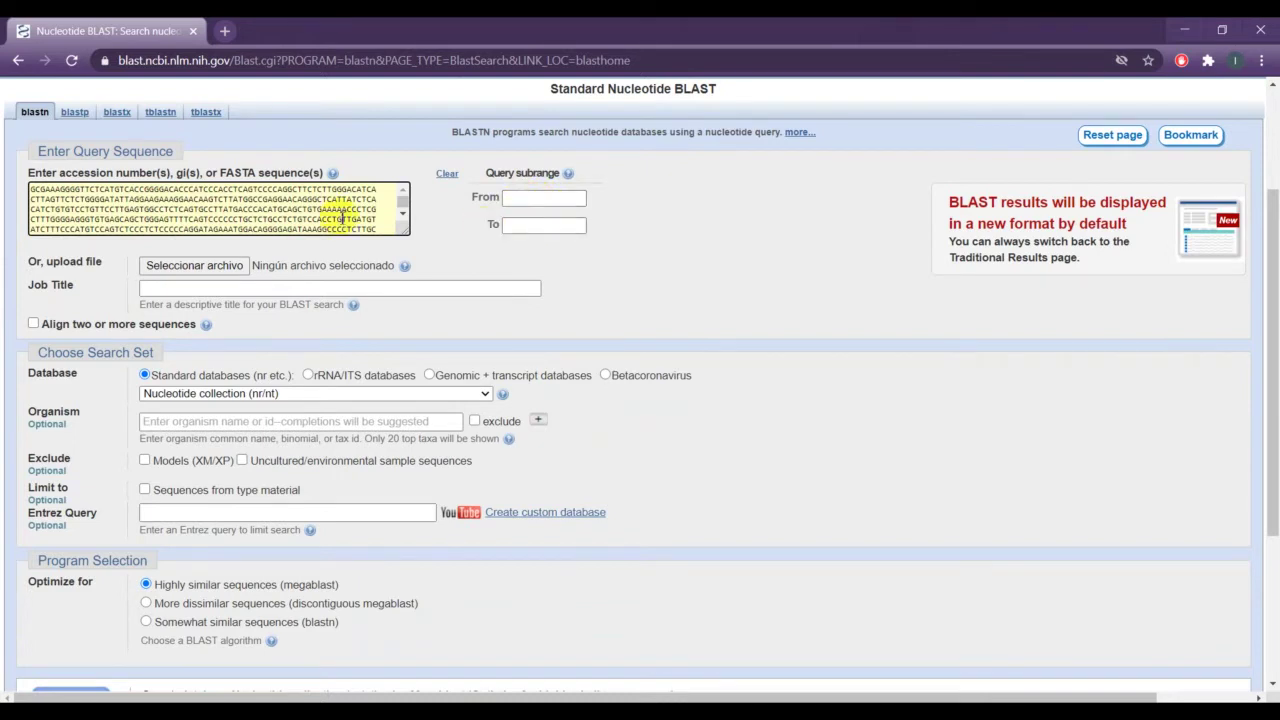
{"action": "scroll", "coordinate": [200, 212], "scroll_direction": "up", "scroll_amount": 2}
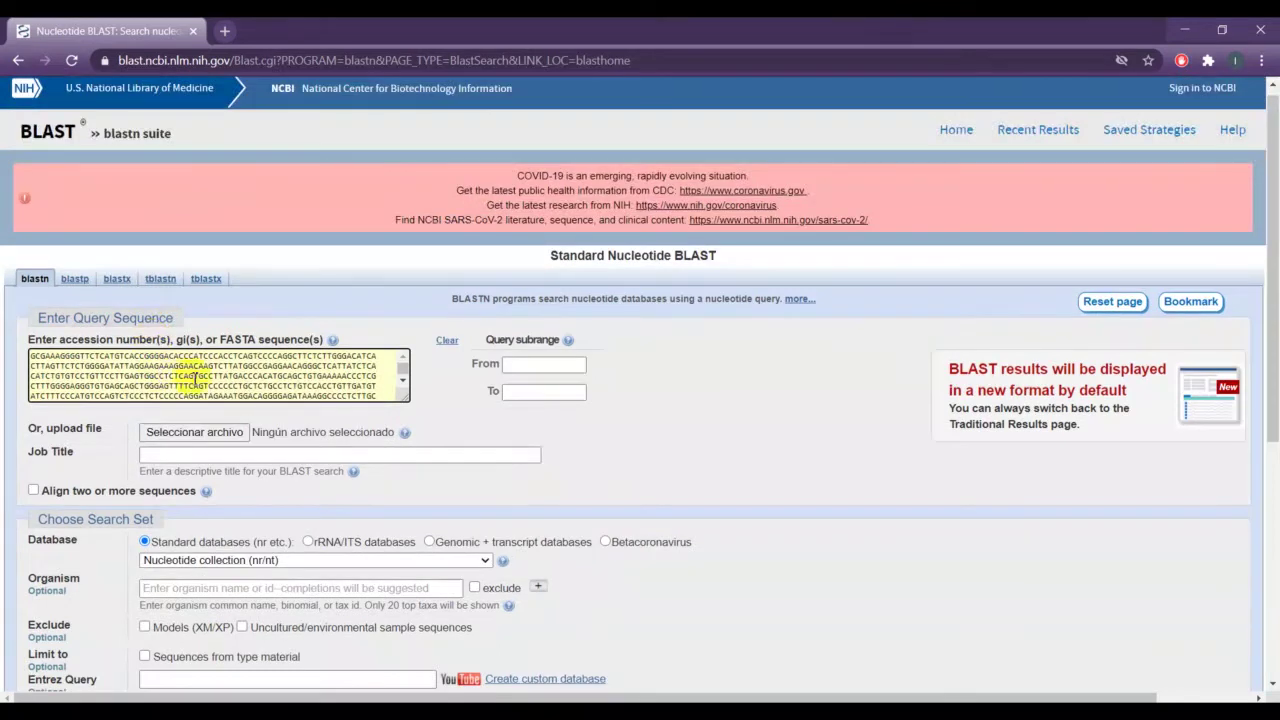
{"action": "key", "text": "alt+Tab"}
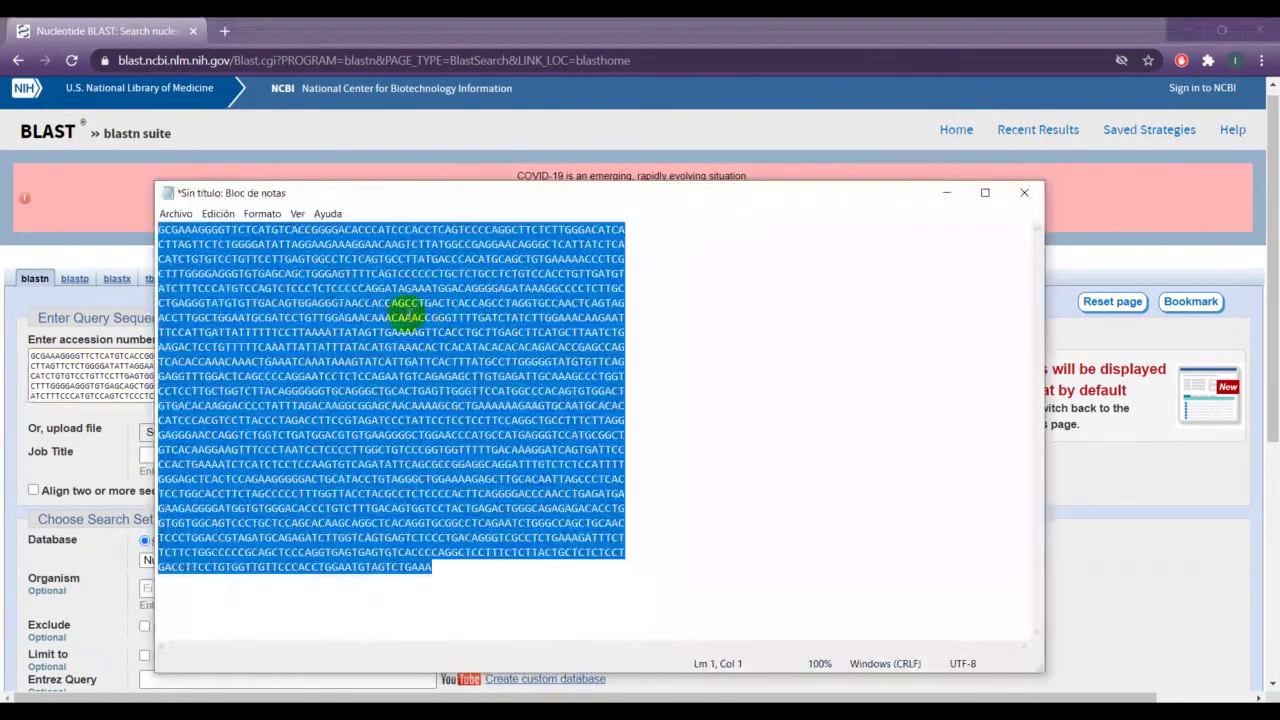
{"action": "left_click", "coordinate": [345, 288]}
{"action": "left_click_drag", "start_coordinate": [286, 244], "coordinate": [490, 405]}
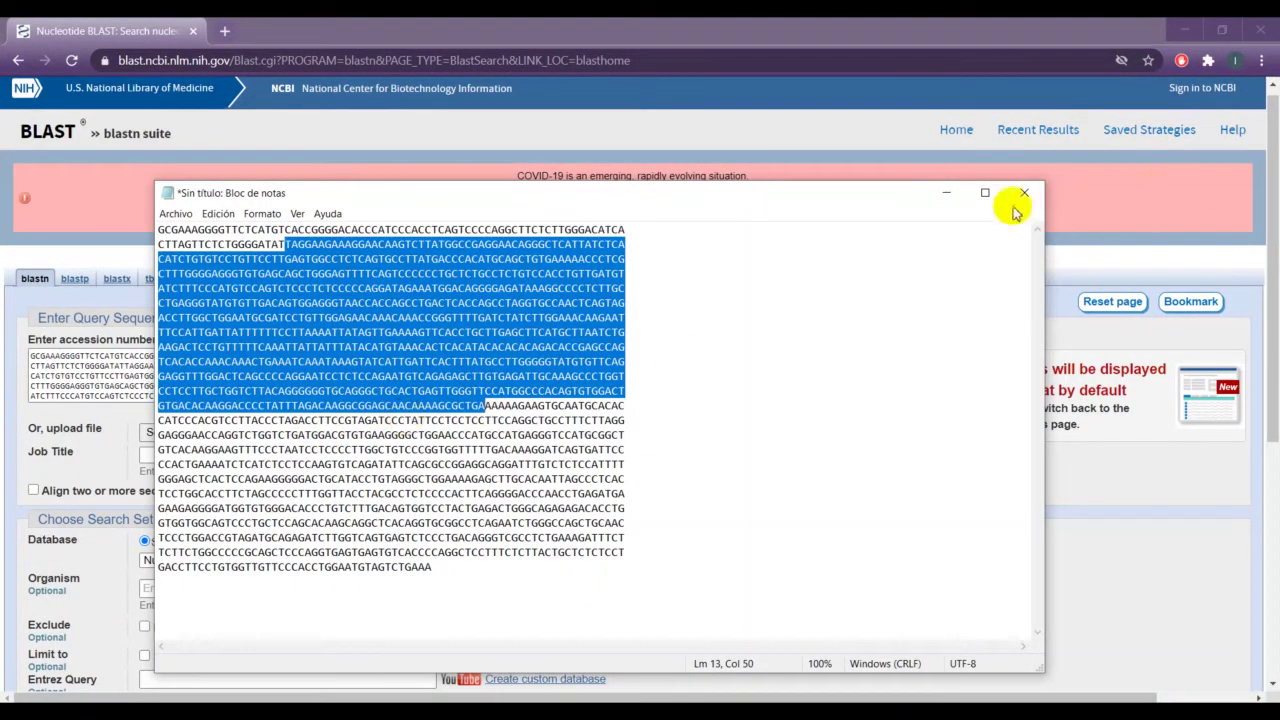
{"action": "left_click", "coordinate": [947, 193]}
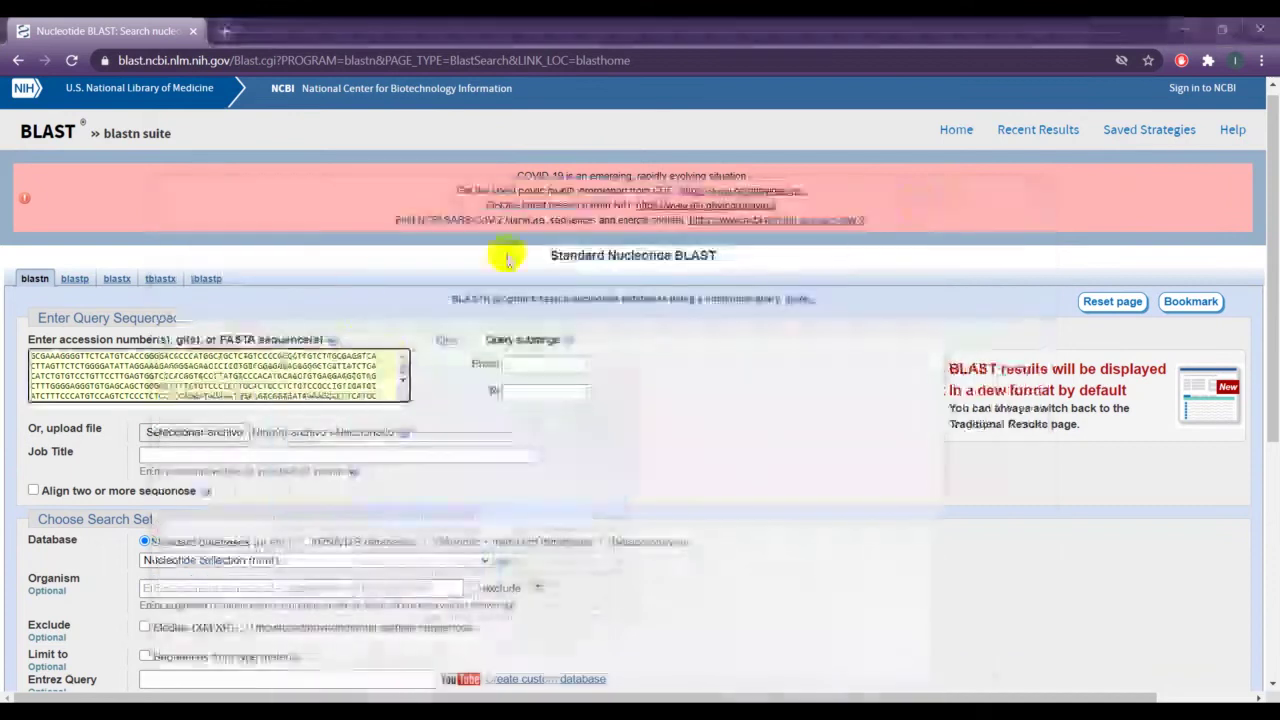
- Set the job title of the search to "búsqueda 1"
{"action": "scroll", "coordinate": [34, 423], "scroll_direction": "down", "scroll_amount": 1}
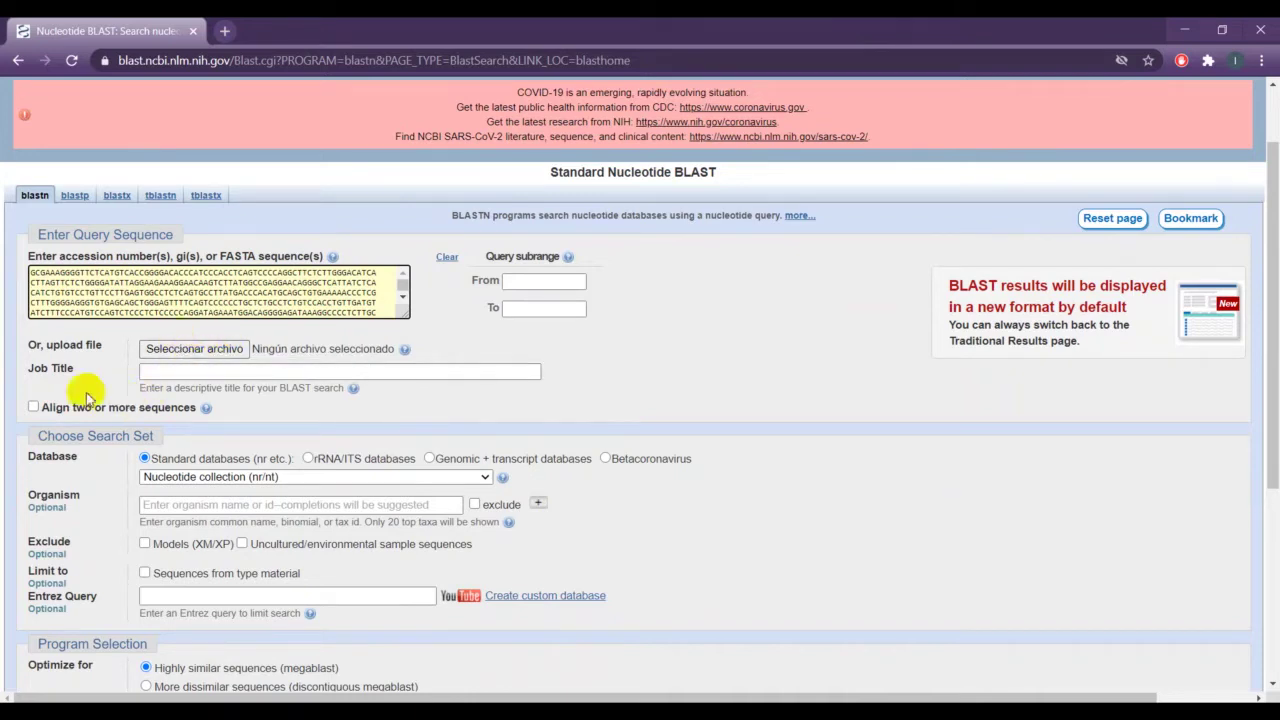
{"action": "left_click", "coordinate": [186, 372]}
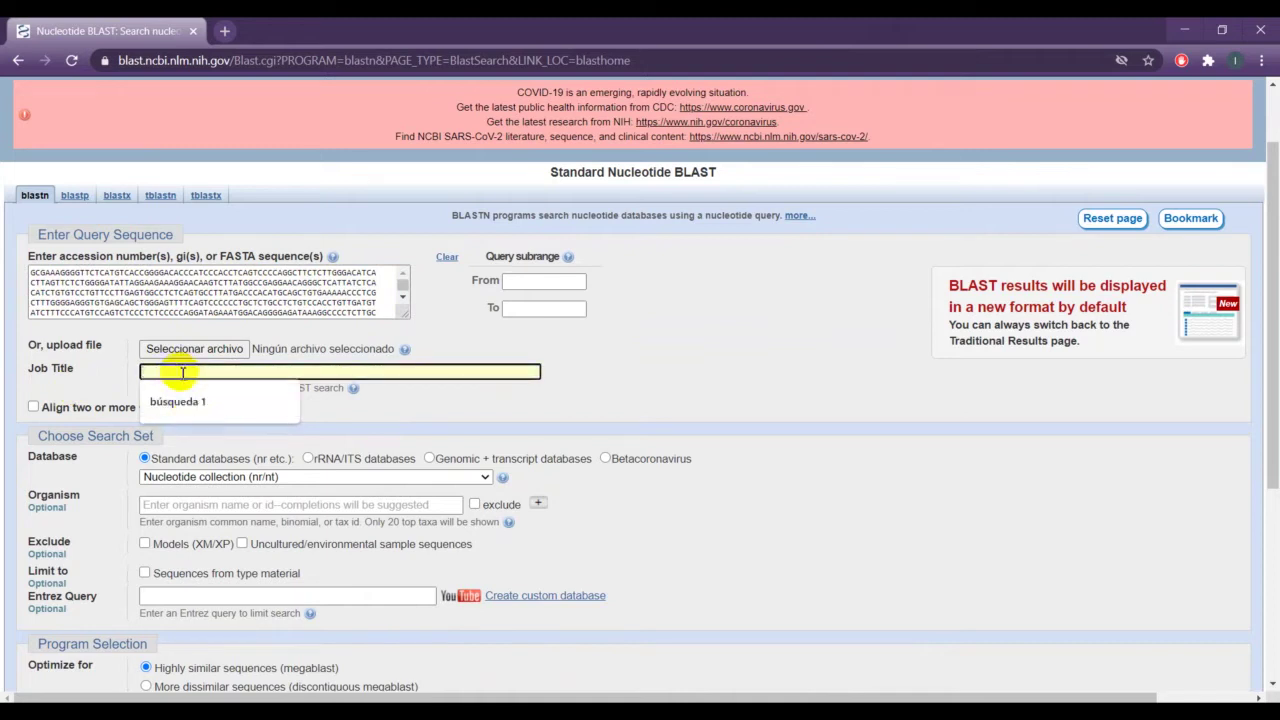
{"action": "left_click", "coordinate": [178, 401]}
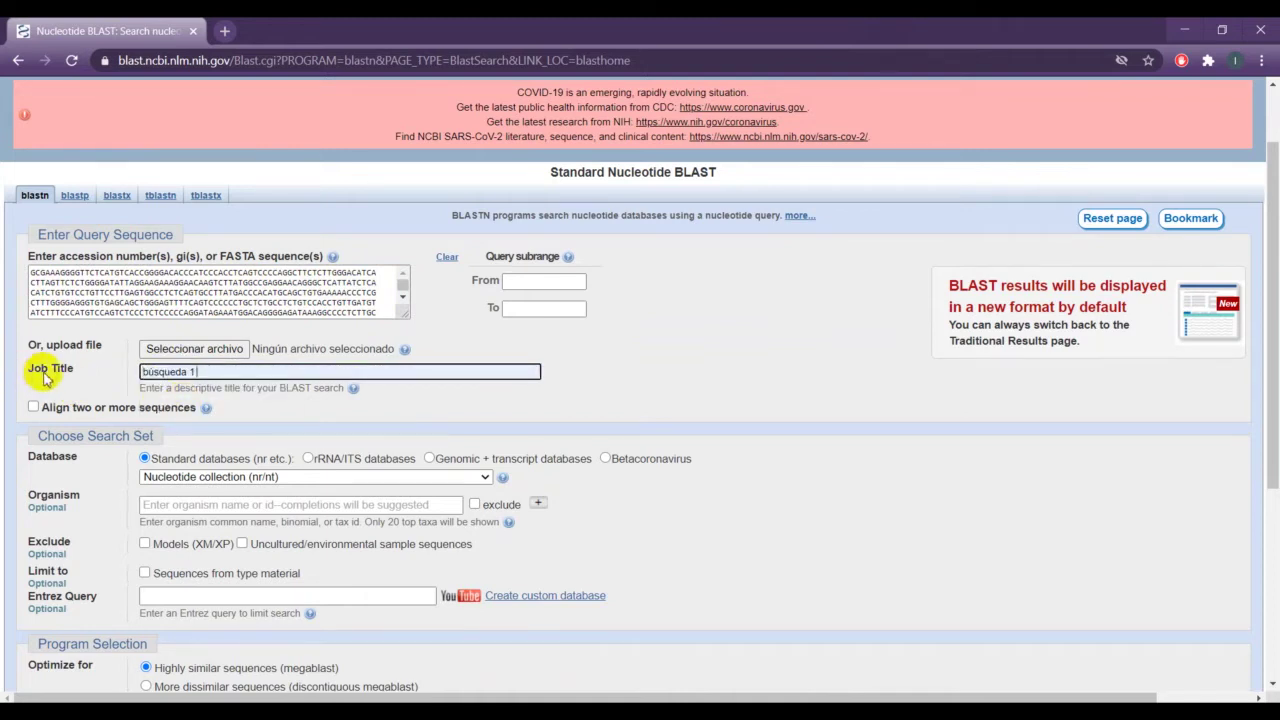
- Run BLAST against Nucleotide collection (nr/nt), optimized for highly similar sequences (megablast), and view the job details on the results page
{"action": "scroll", "coordinate": [44, 378], "scroll_direction": "down", "scroll_amount": 1}
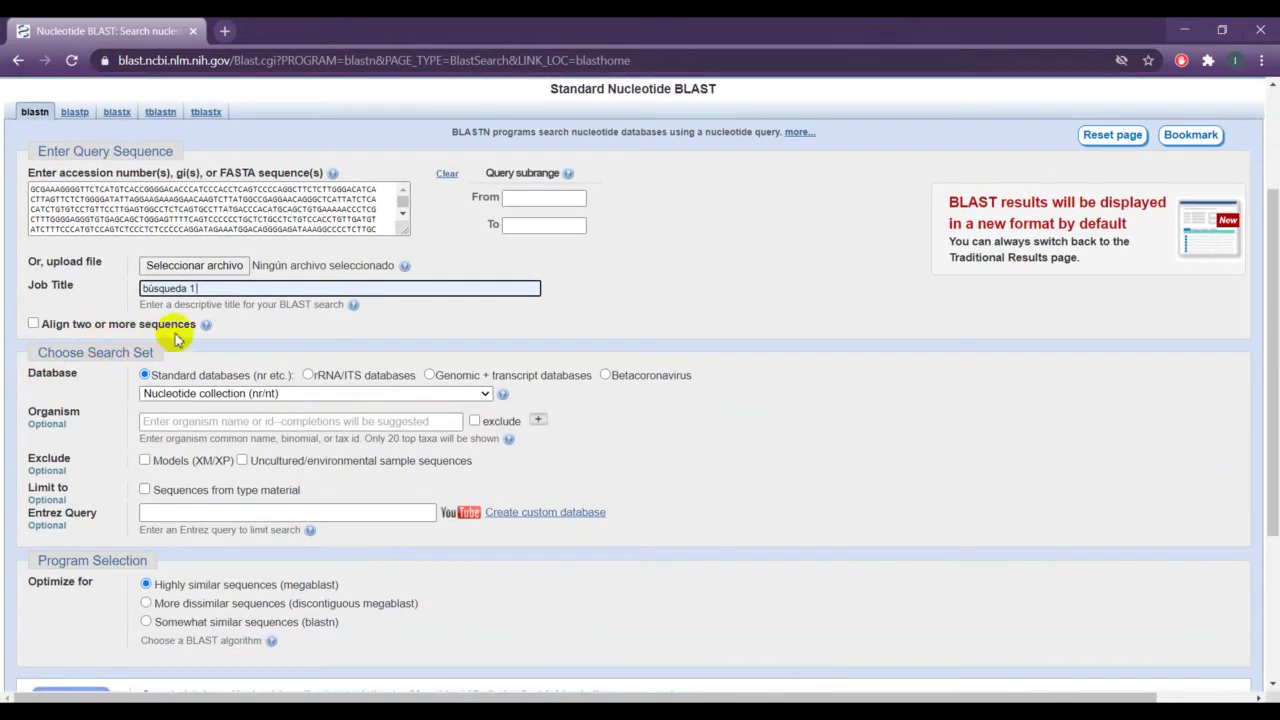
{"action": "scroll", "coordinate": [185, 328], "scroll_direction": "down", "scroll_amount": 1}
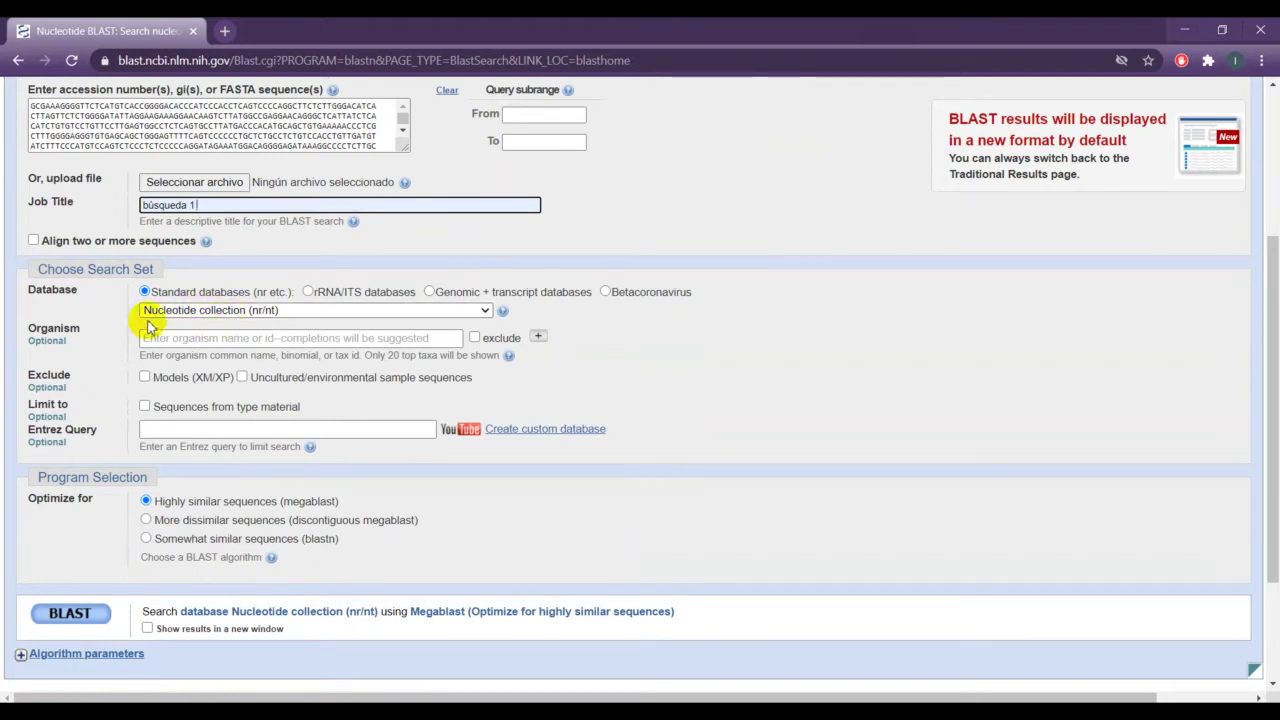
{"action": "scroll", "coordinate": [114, 322], "scroll_direction": "down", "scroll_amount": 2}
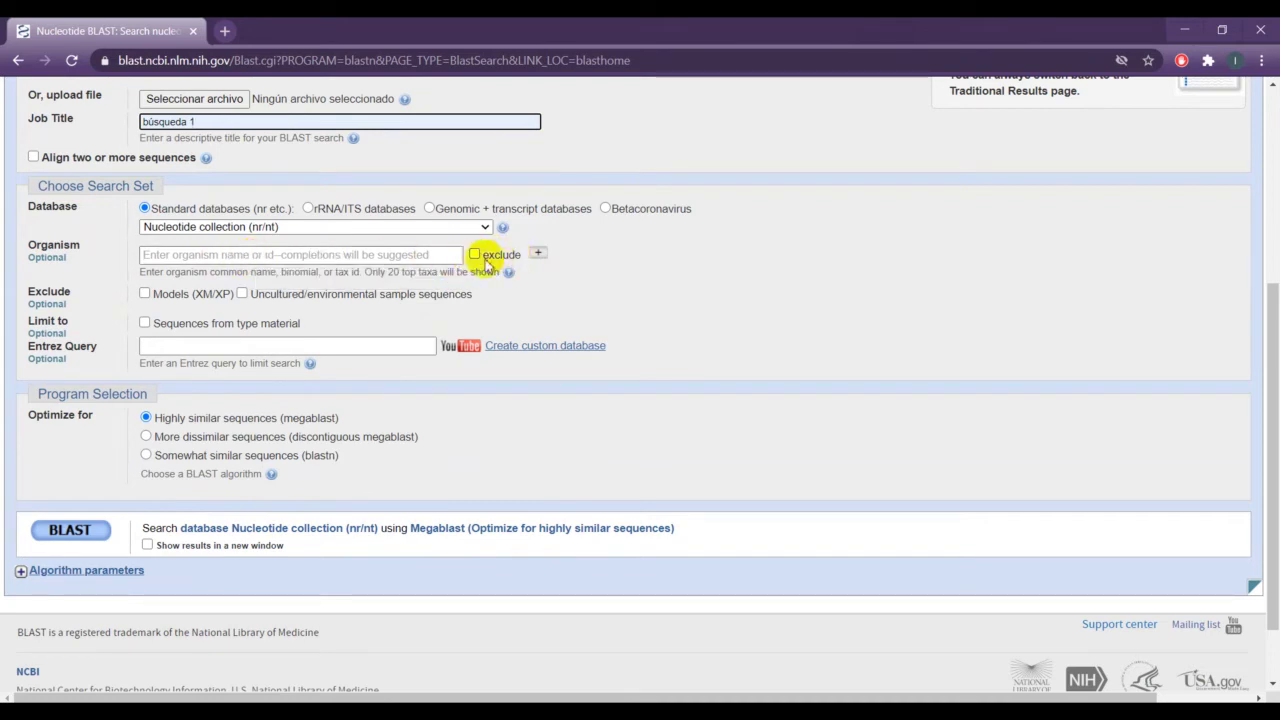
{"action": "scroll", "coordinate": [72, 360], "scroll_direction": "down", "scroll_amount": 2}
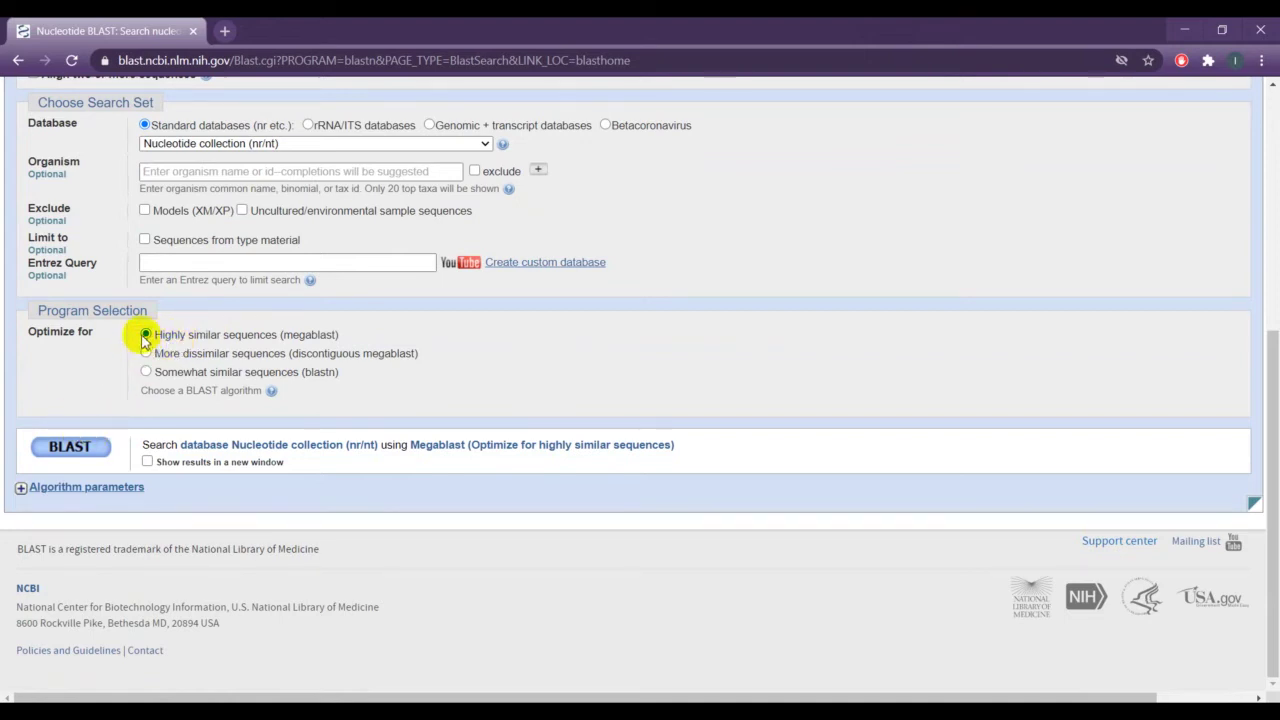
{"action": "left_click", "coordinate": [72, 447]}
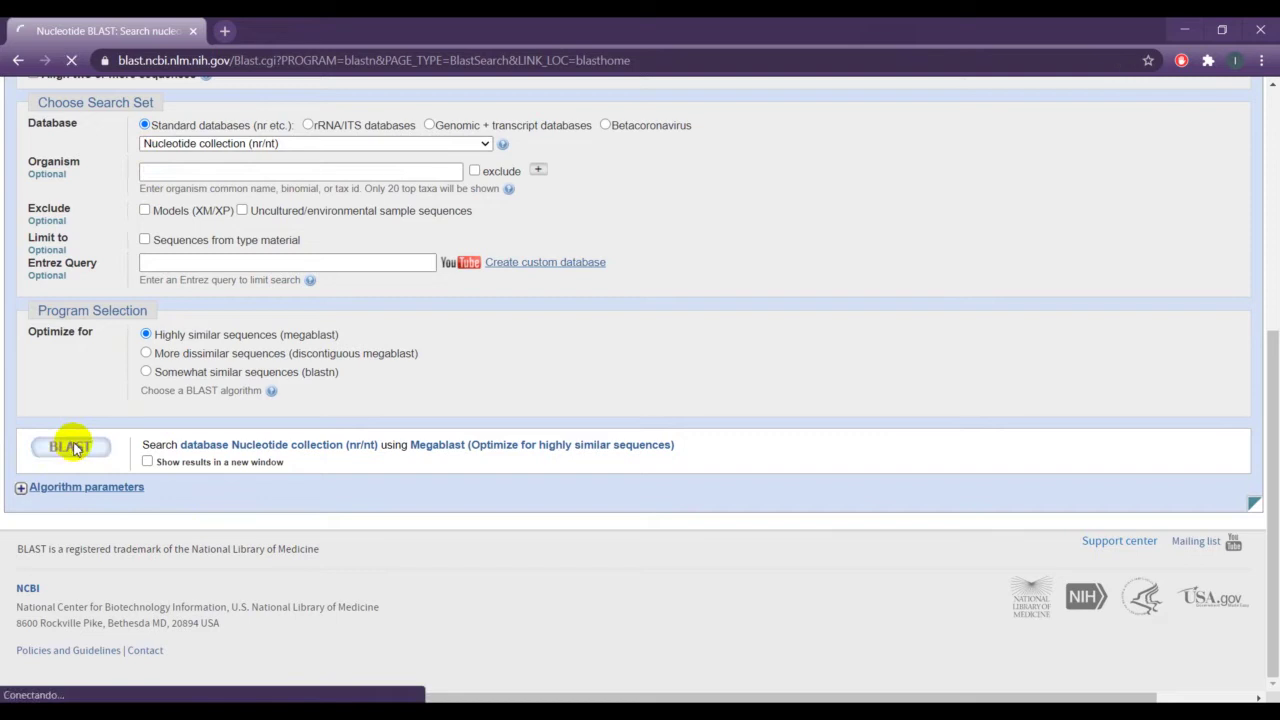
{"action": "scroll", "coordinate": [230, 410], "scroll_direction": "up", "scroll_amount": 3}
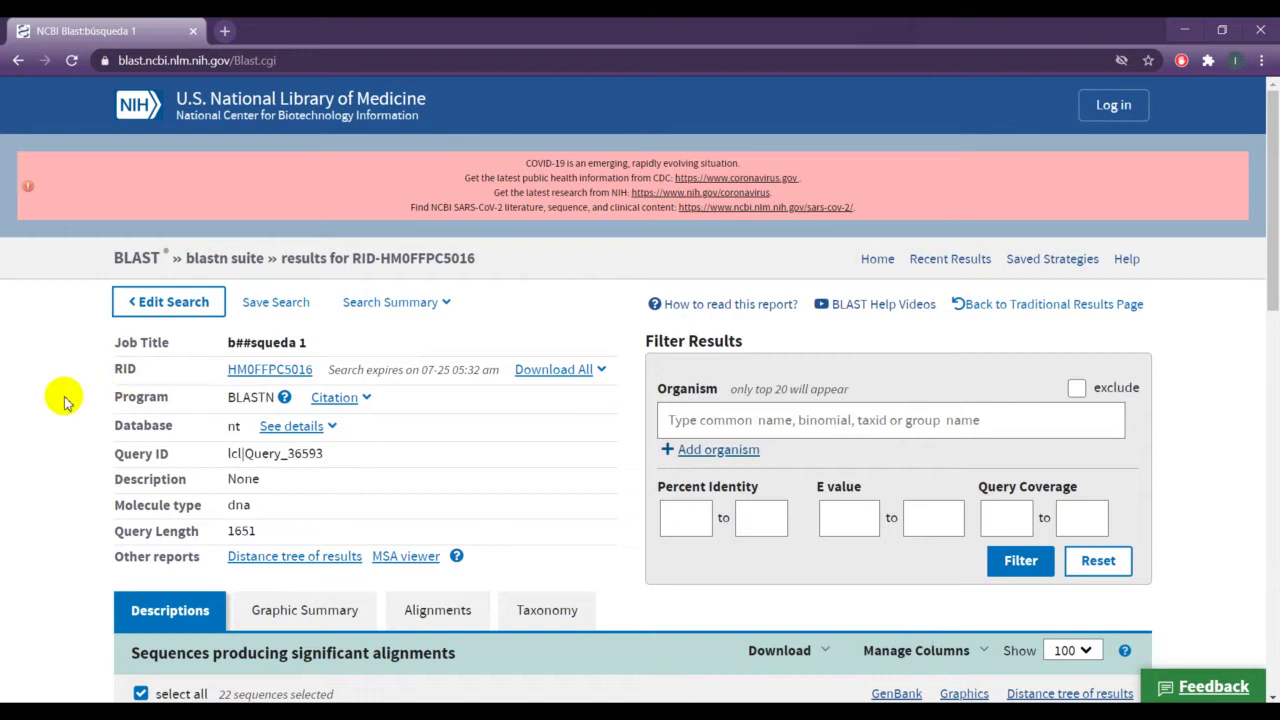
{"action": "scroll", "coordinate": [63, 402], "scroll_direction": "down", "scroll_amount": 1}
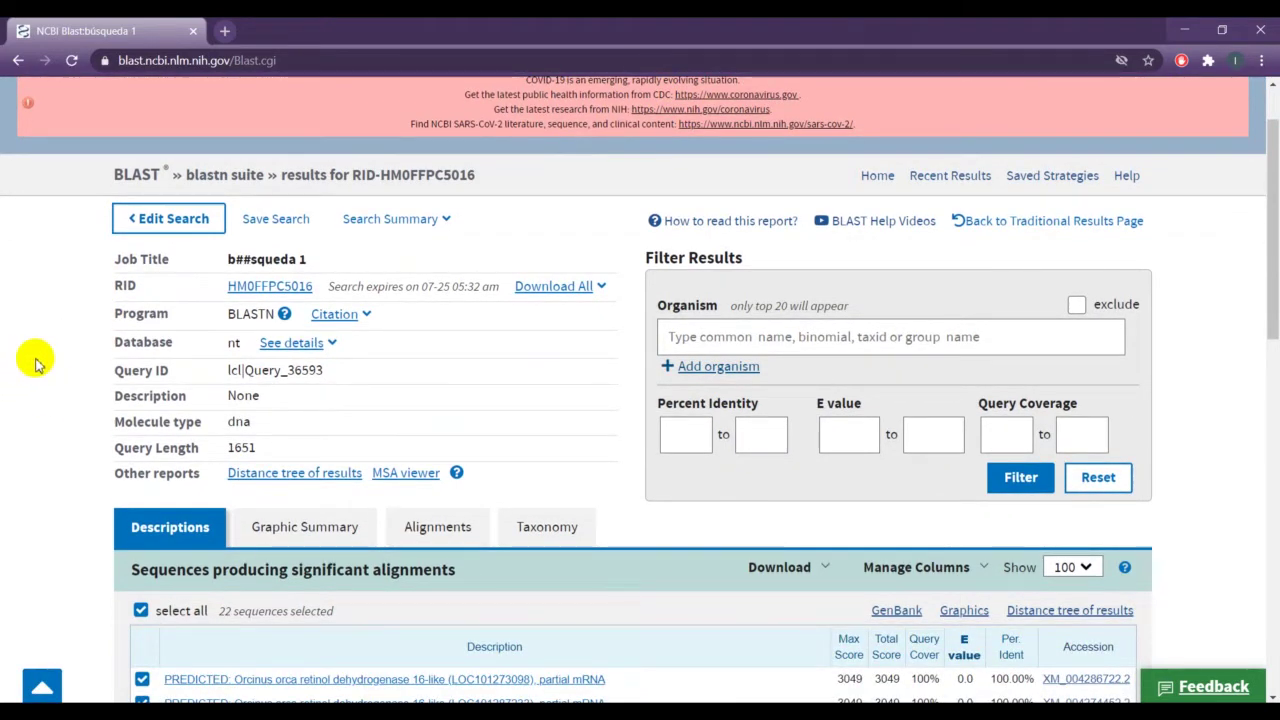
{"action": "scroll", "coordinate": [35, 363], "scroll_direction": "up", "scroll_amount": 1}
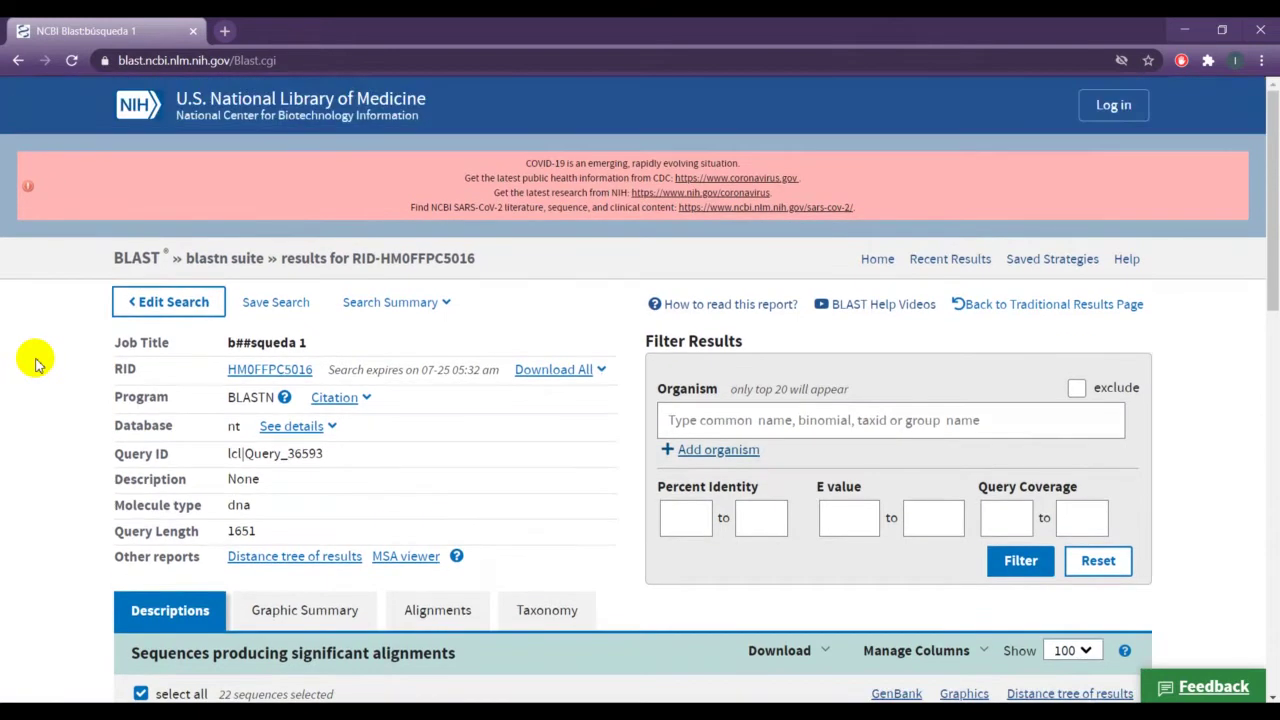
- Examine the job details, the filter options and the full list of significant alignments, comparing the percent identity of the hits
{"action": "scroll", "coordinate": [35, 363], "scroll_direction": "down", "scroll_amount": 1}
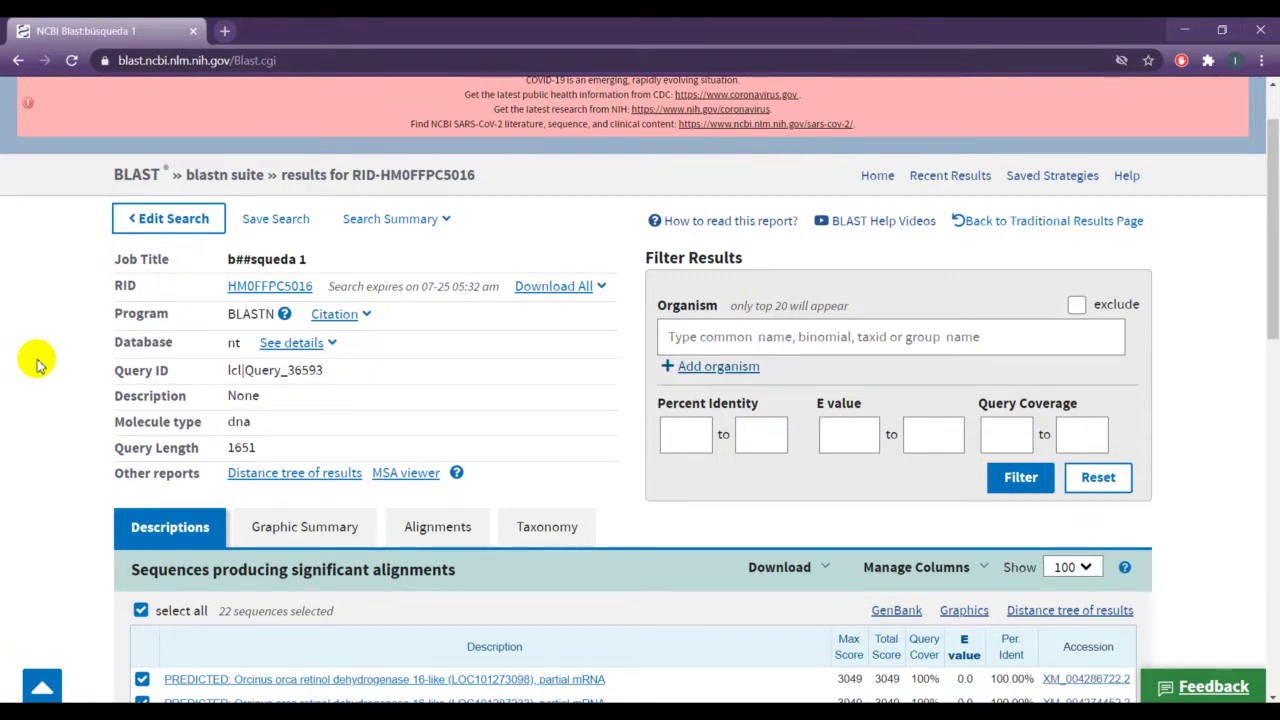
{"action": "scroll", "coordinate": [45, 370], "scroll_direction": "up", "scroll_amount": 1}
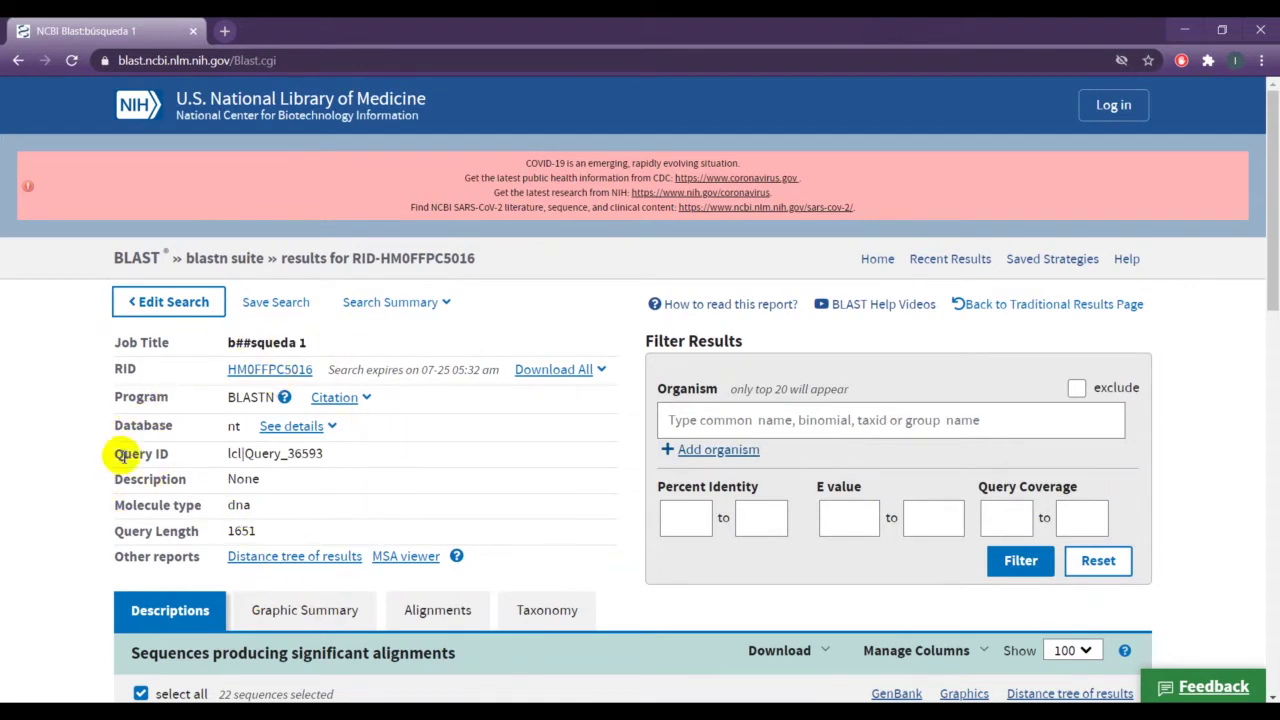
{"action": "scroll", "coordinate": [86, 445], "scroll_direction": "down", "scroll_amount": 1}
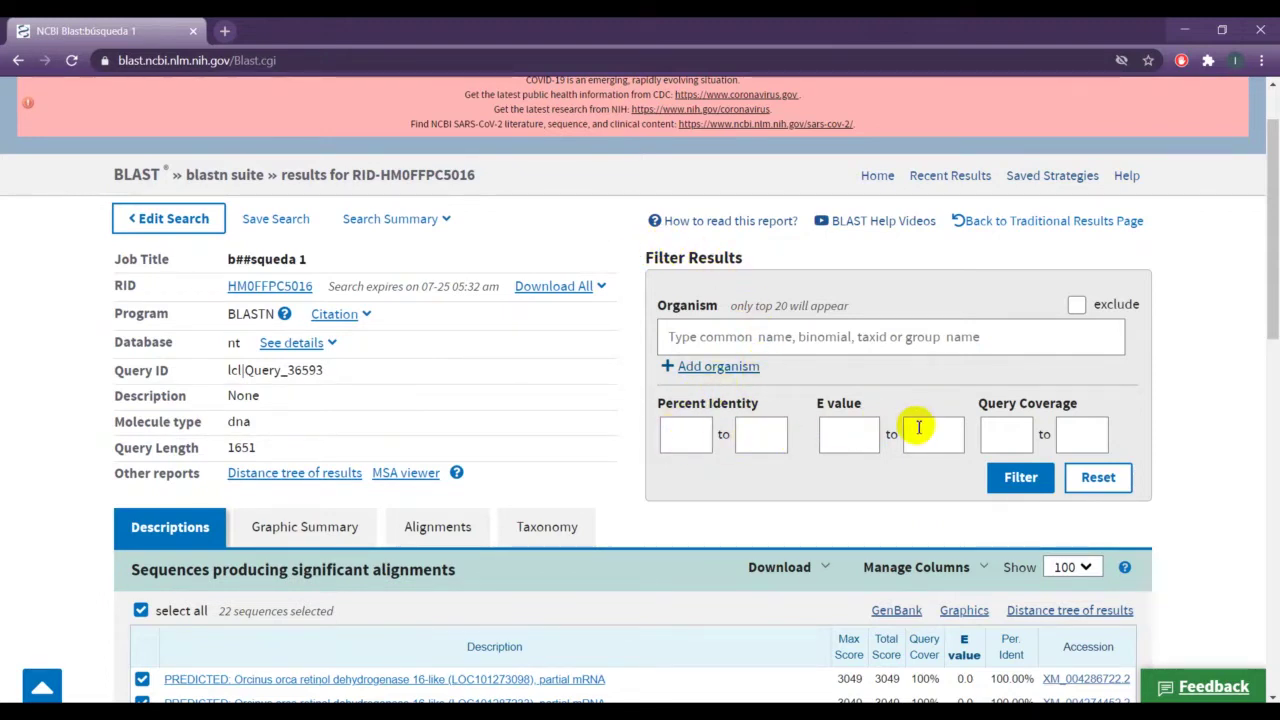
{"action": "scroll", "coordinate": [33, 399], "scroll_direction": "down", "scroll_amount": 1}
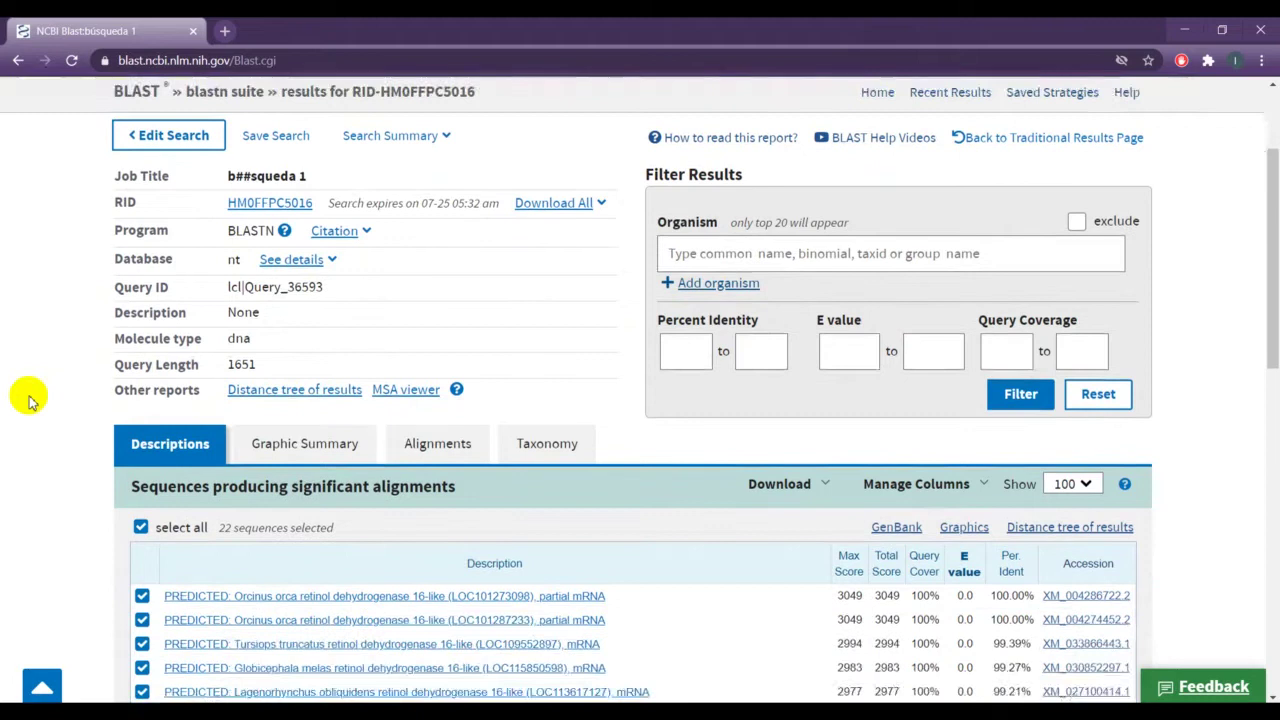
{"action": "scroll", "coordinate": [38, 400], "scroll_direction": "down", "scroll_amount": 4}
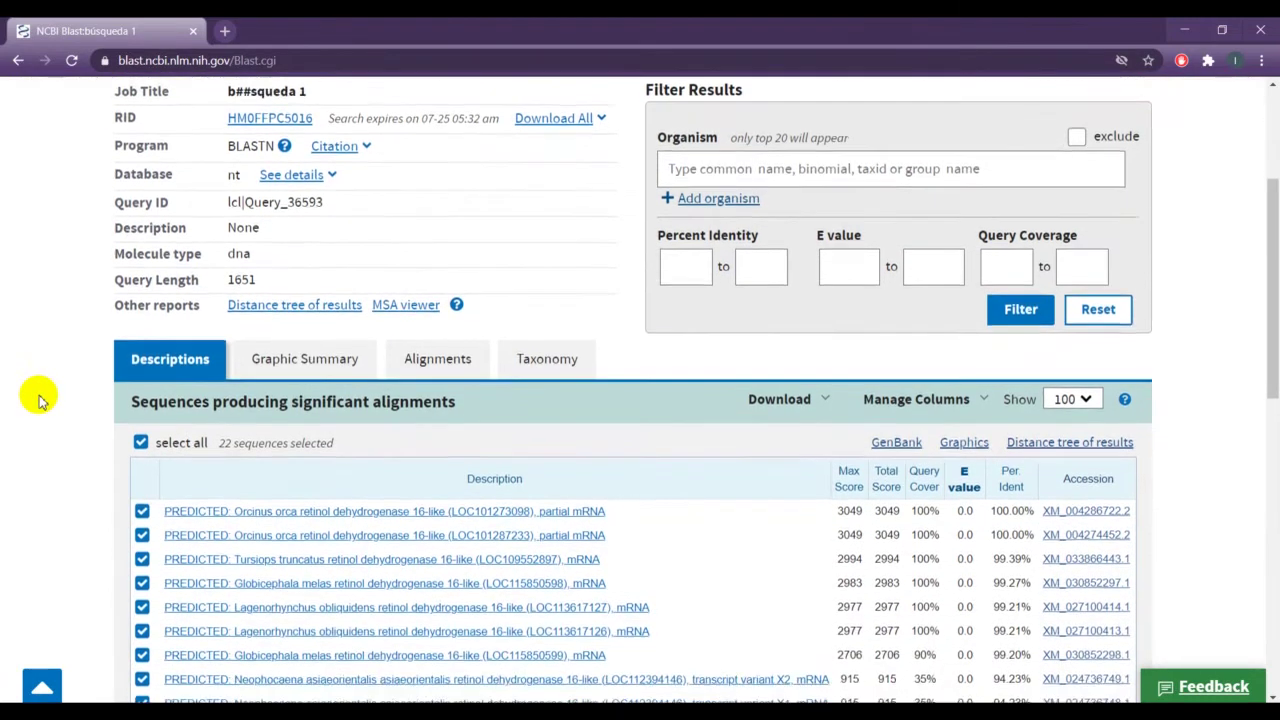
{"action": "scroll", "coordinate": [38, 400], "scroll_direction": "up", "scroll_amount": 1}
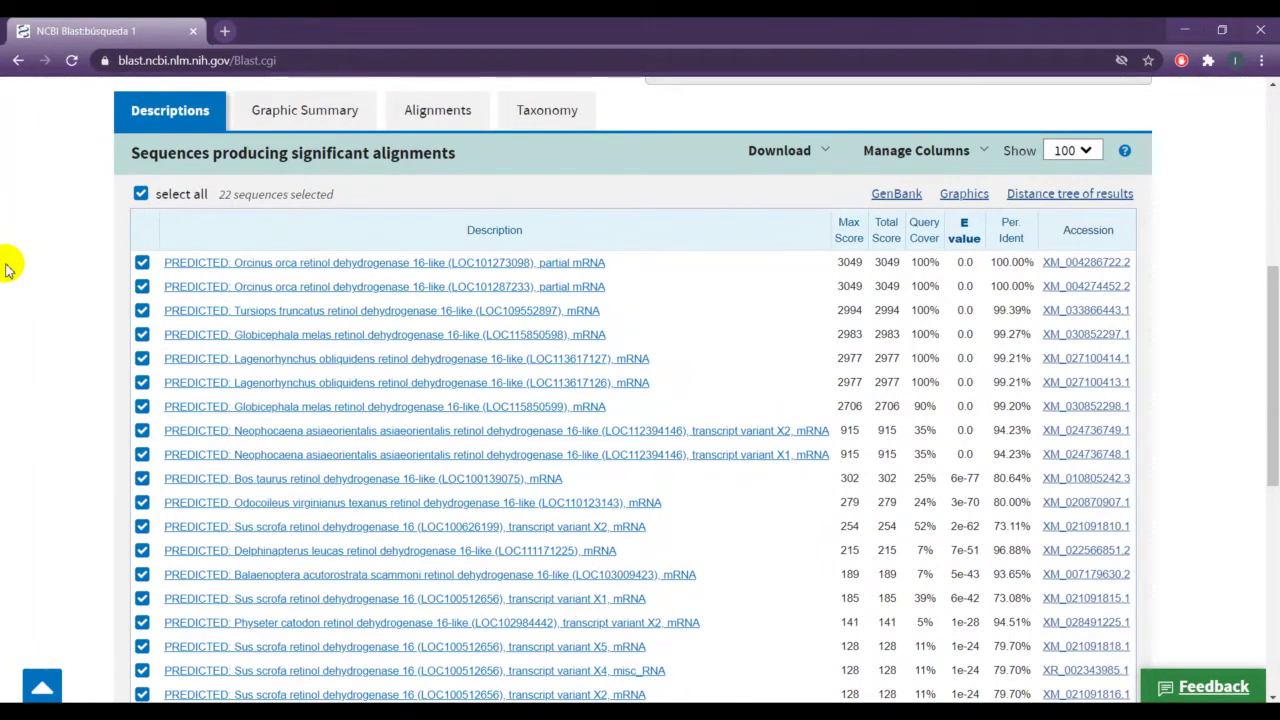
{"action": "scroll", "coordinate": [80, 220], "scroll_direction": "up", "scroll_amount": 3}
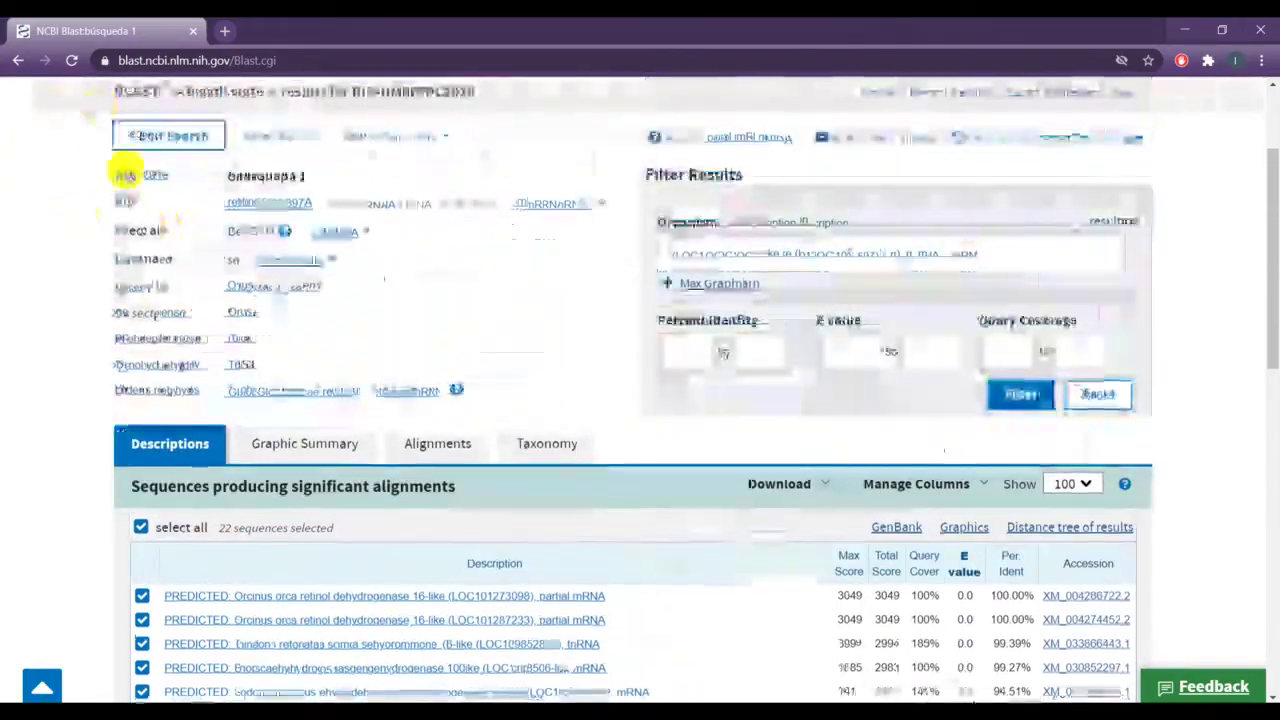
{"action": "scroll", "coordinate": [125, 172], "scroll_direction": "up", "scroll_amount": 2}
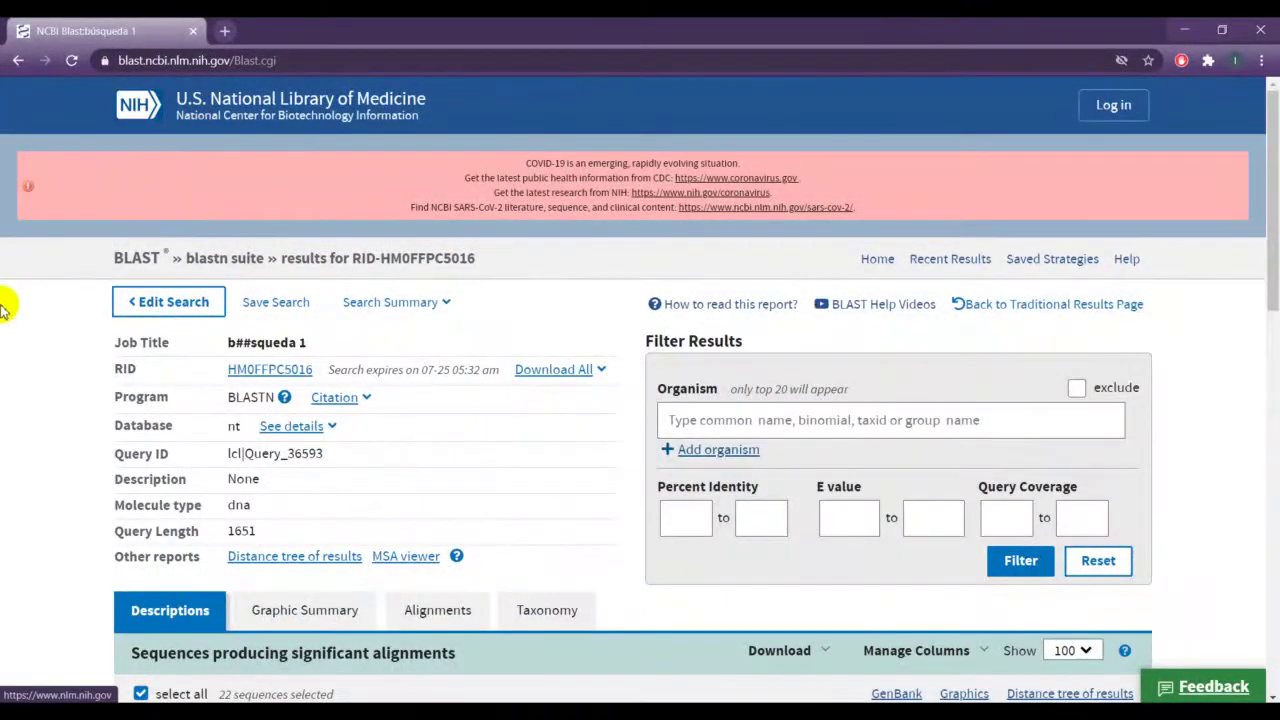
{"action": "scroll", "coordinate": [11, 323], "scroll_direction": "down", "scroll_amount": 5}
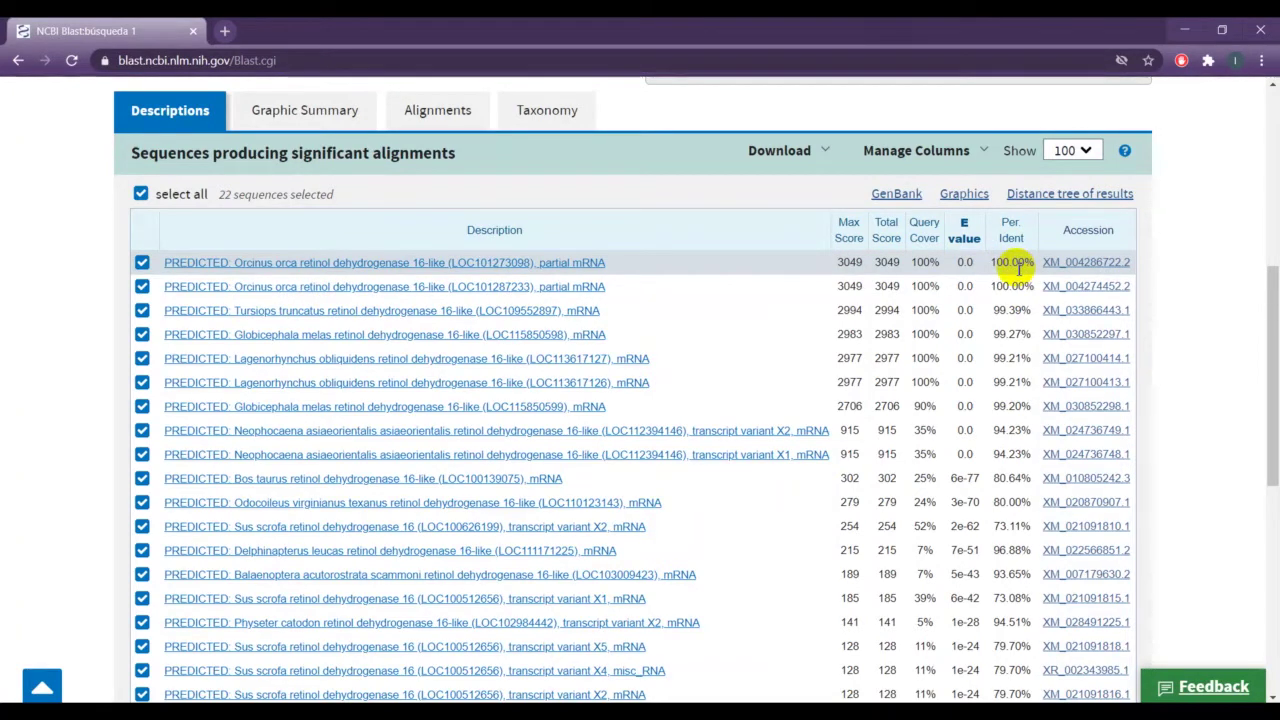
{"action": "scroll", "coordinate": [1019, 268], "scroll_direction": "down", "scroll_amount": 3}
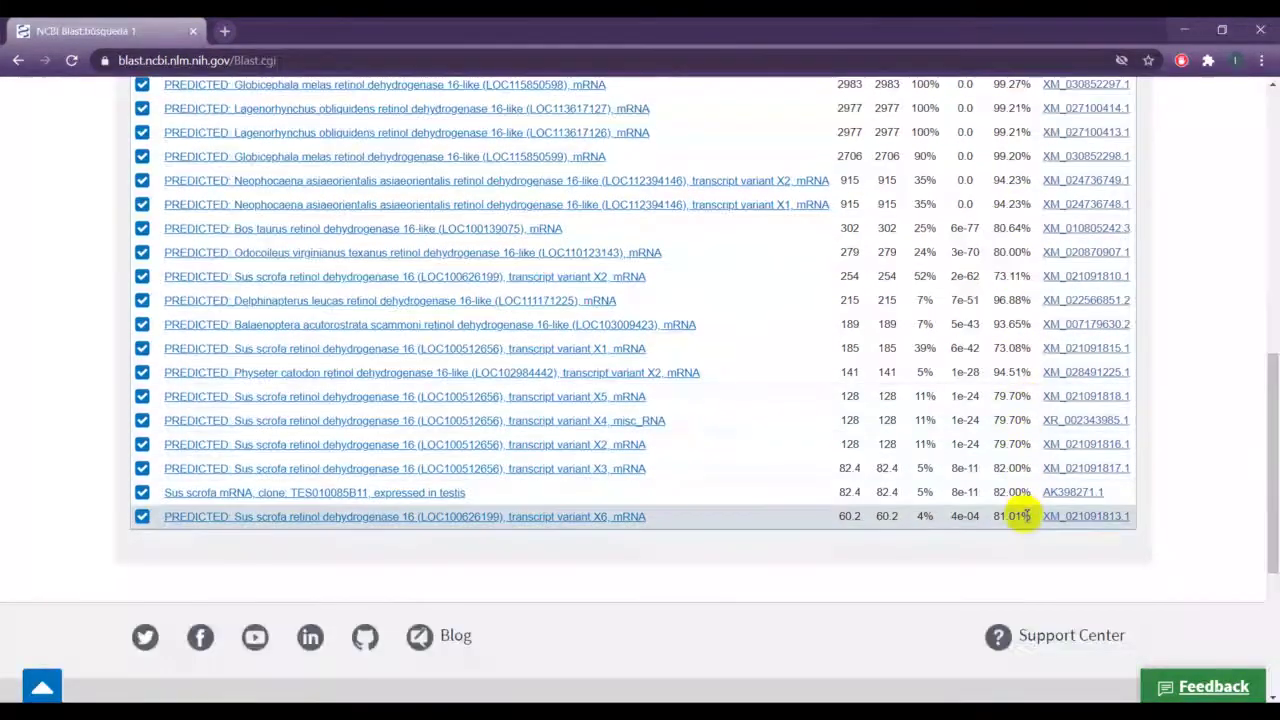
{"action": "scroll", "coordinate": [1006, 323], "scroll_direction": "up", "scroll_amount": 4}
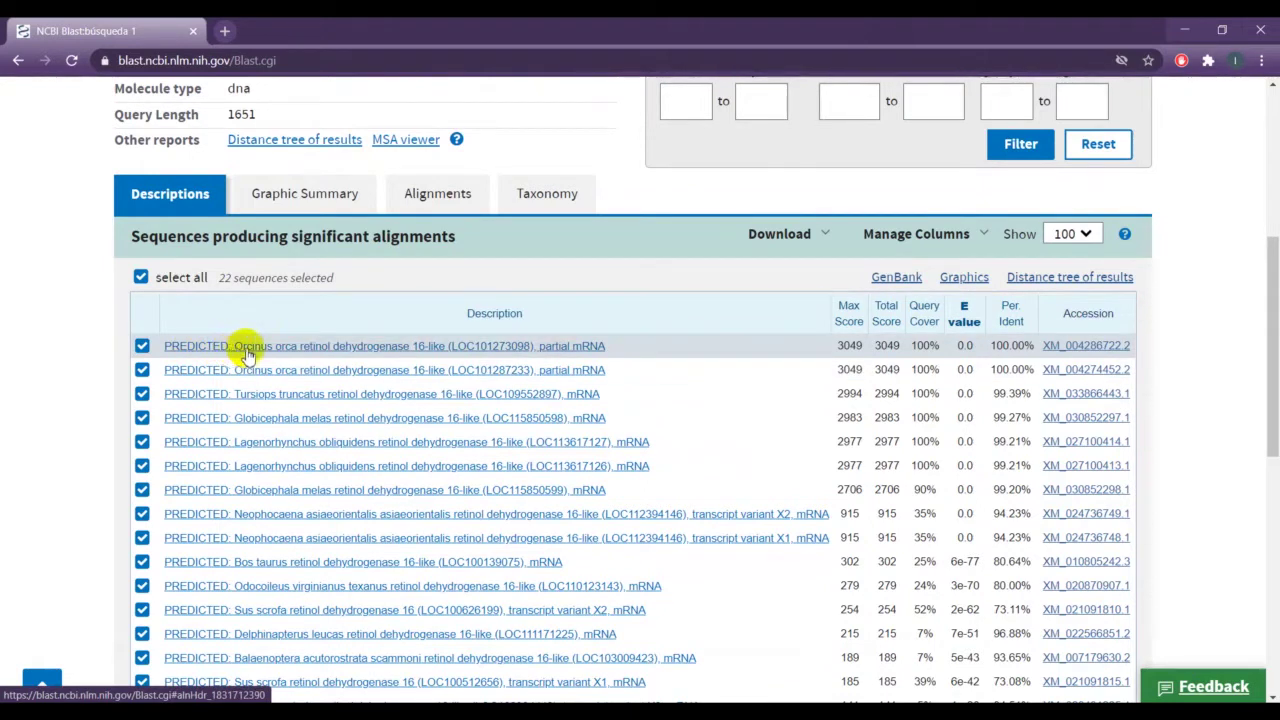
- Search Google for "orcinus orca" in a new browser tab to see which animal it is, and return to the BLAST results
{"action": "left_click", "coordinate": [224, 31]}
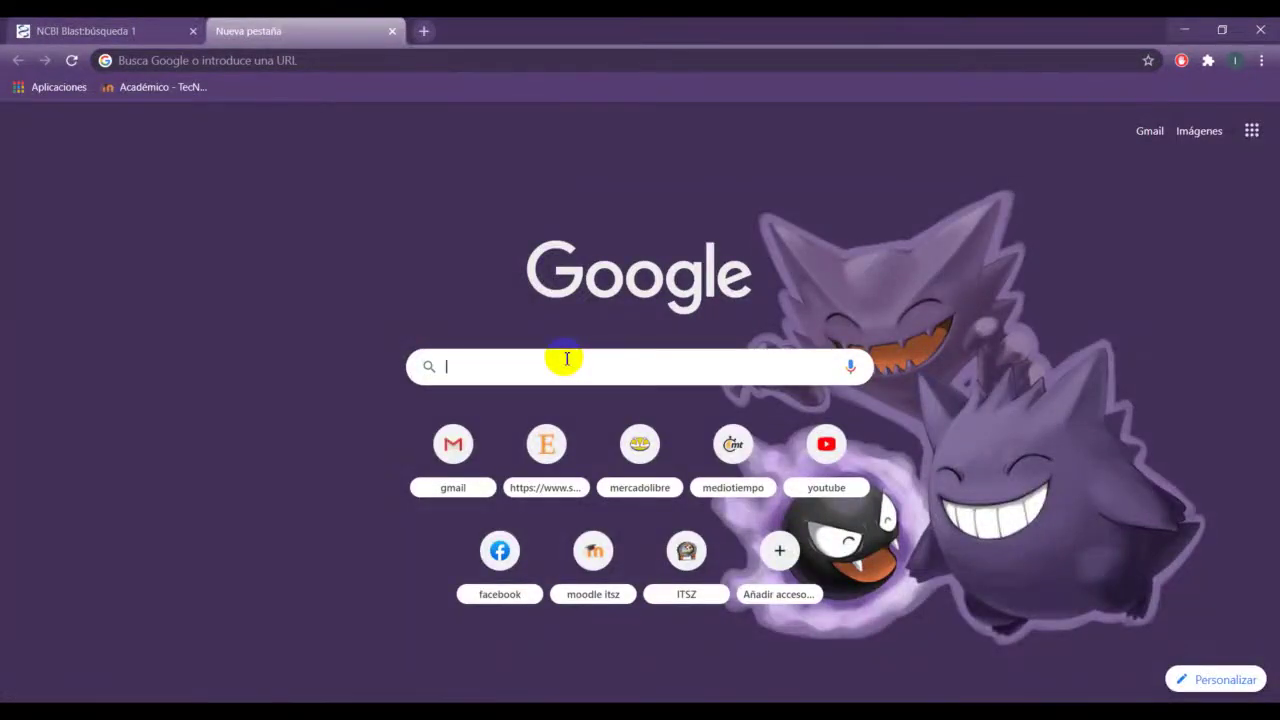
{"action": "type", "text": "or"}
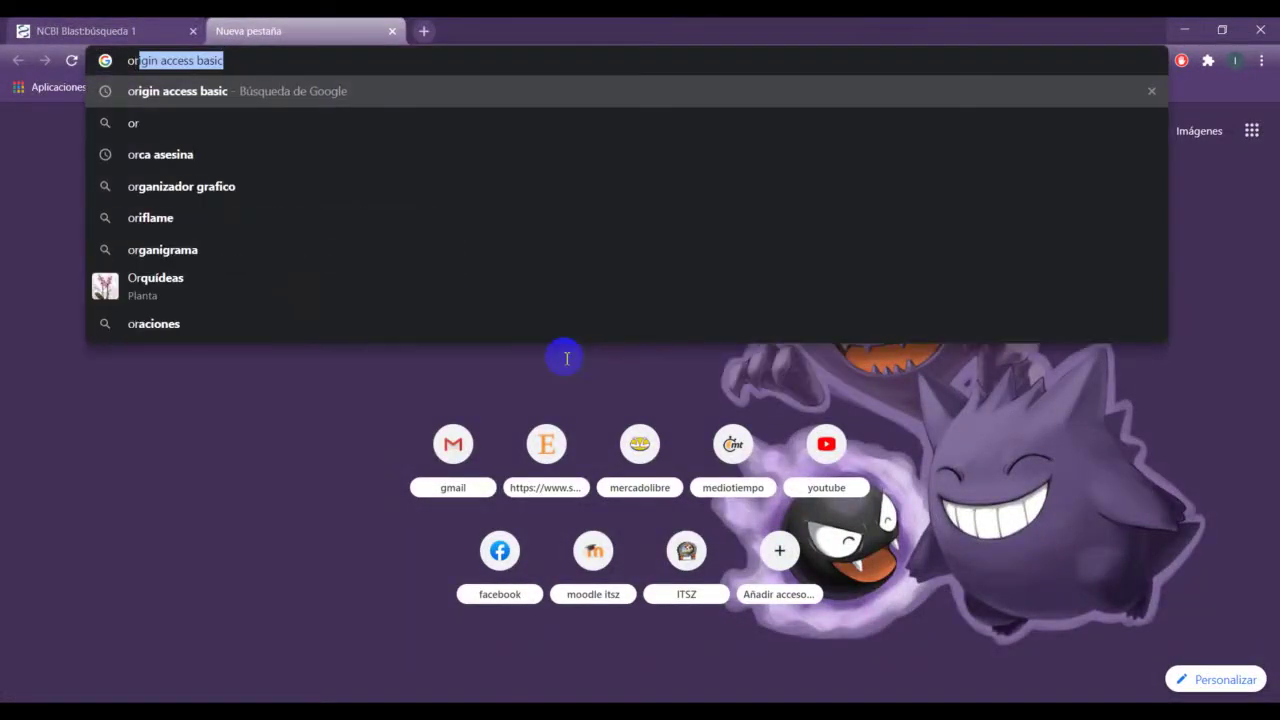
{"action": "type", "text": "cinus"}
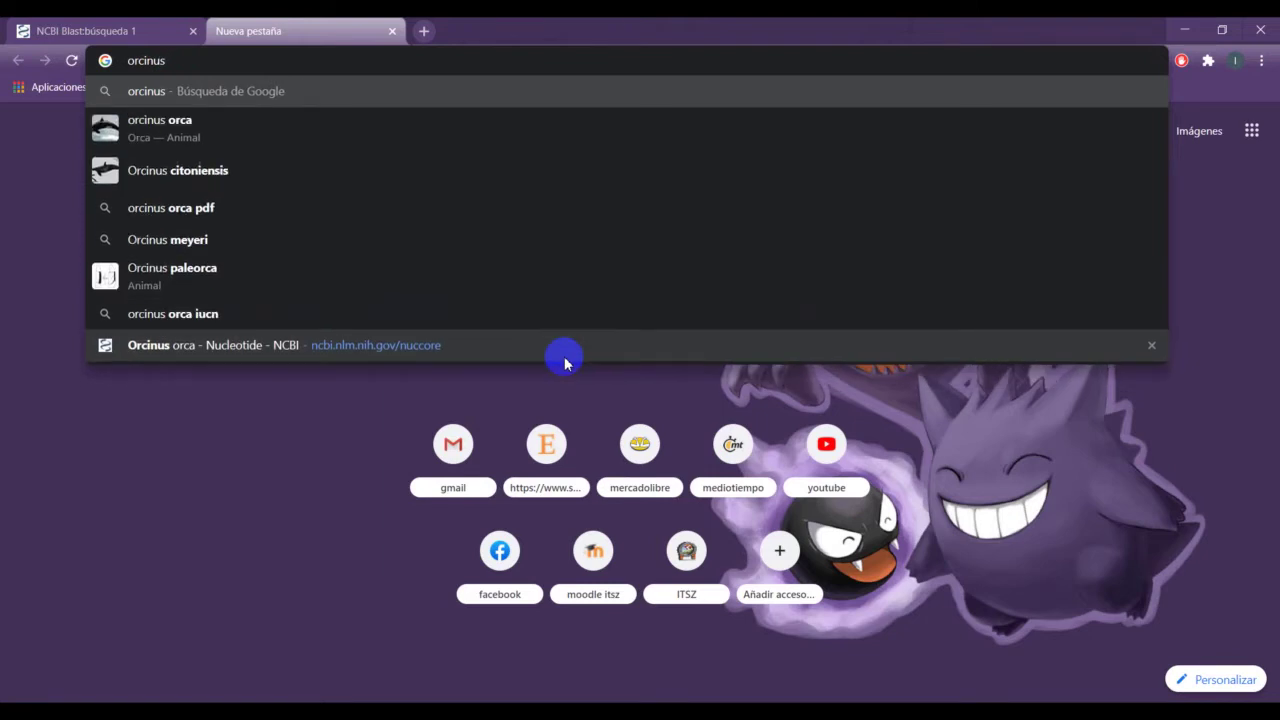
{"action": "key", "text": "Down"}
{"action": "key", "text": "Return"}
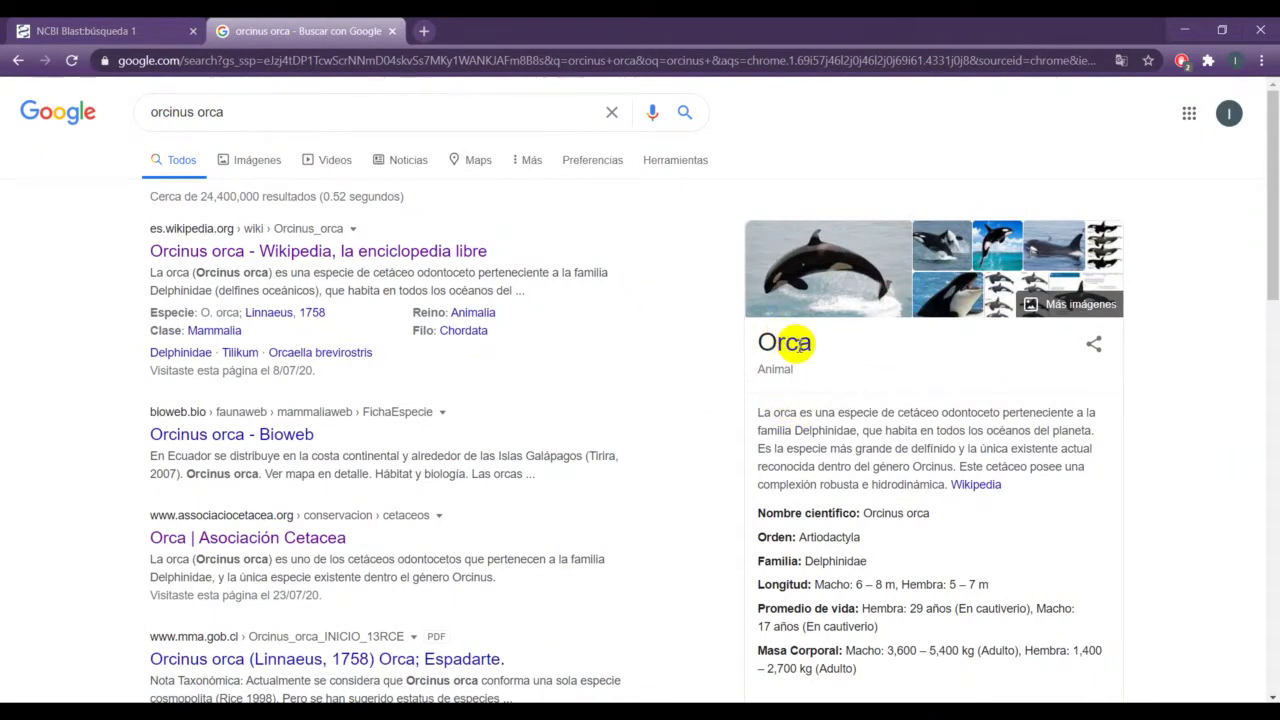
{"action": "left_click", "coordinate": [3, 24]}
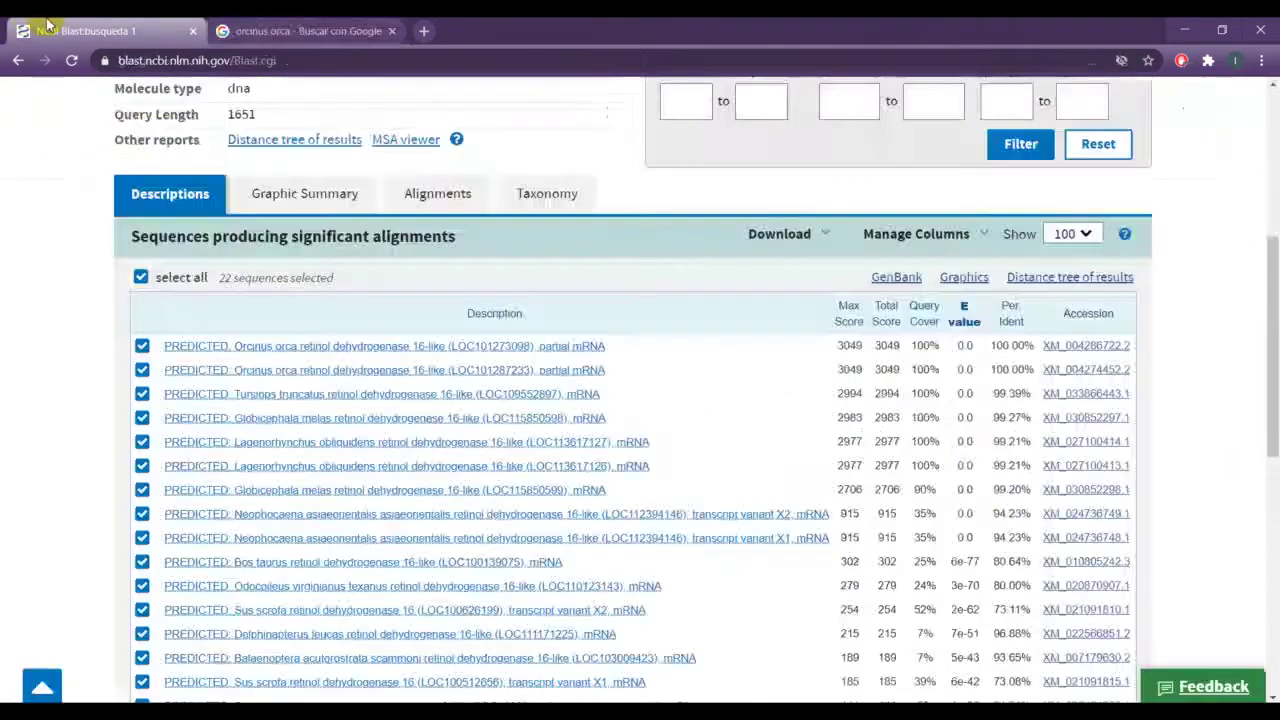
- Deselect all sequences in the list of significant alignments
{"action": "scroll", "coordinate": [27, 330], "scroll_direction": "down", "scroll_amount": 1}
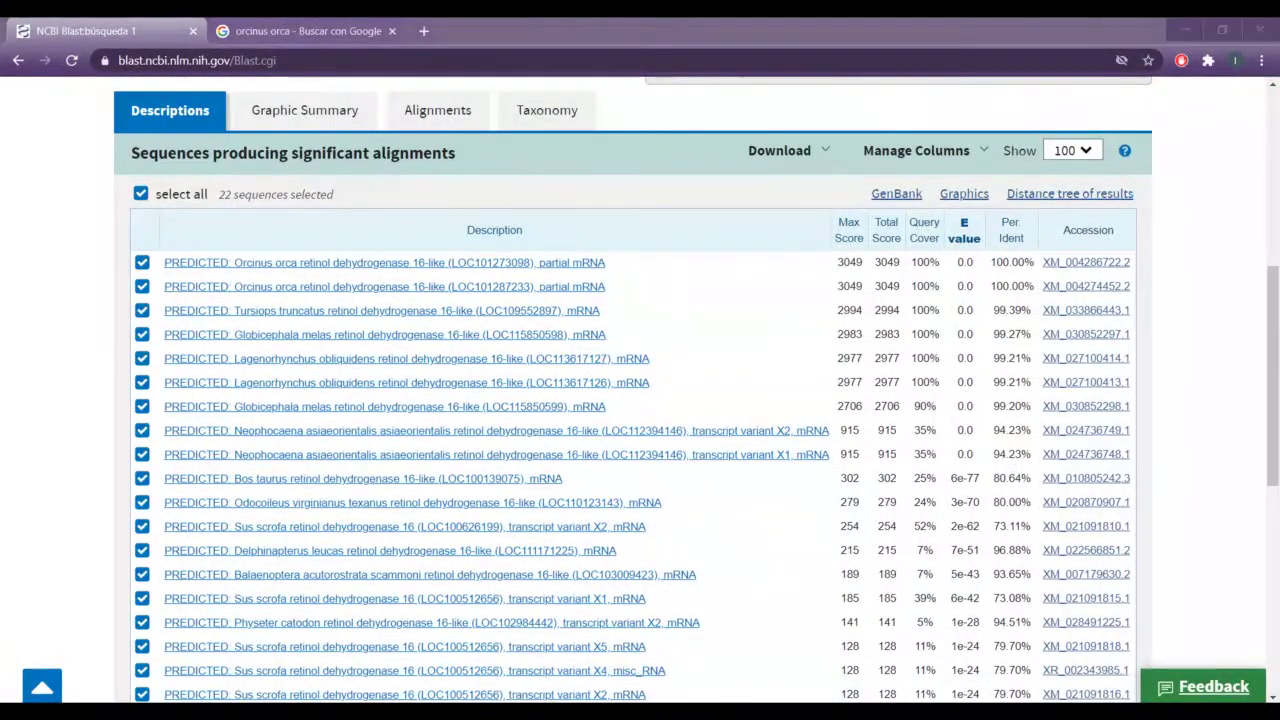
{"action": "key", "text": "alt+Tab"}
{"action": "key", "text": "alt+Tab"}
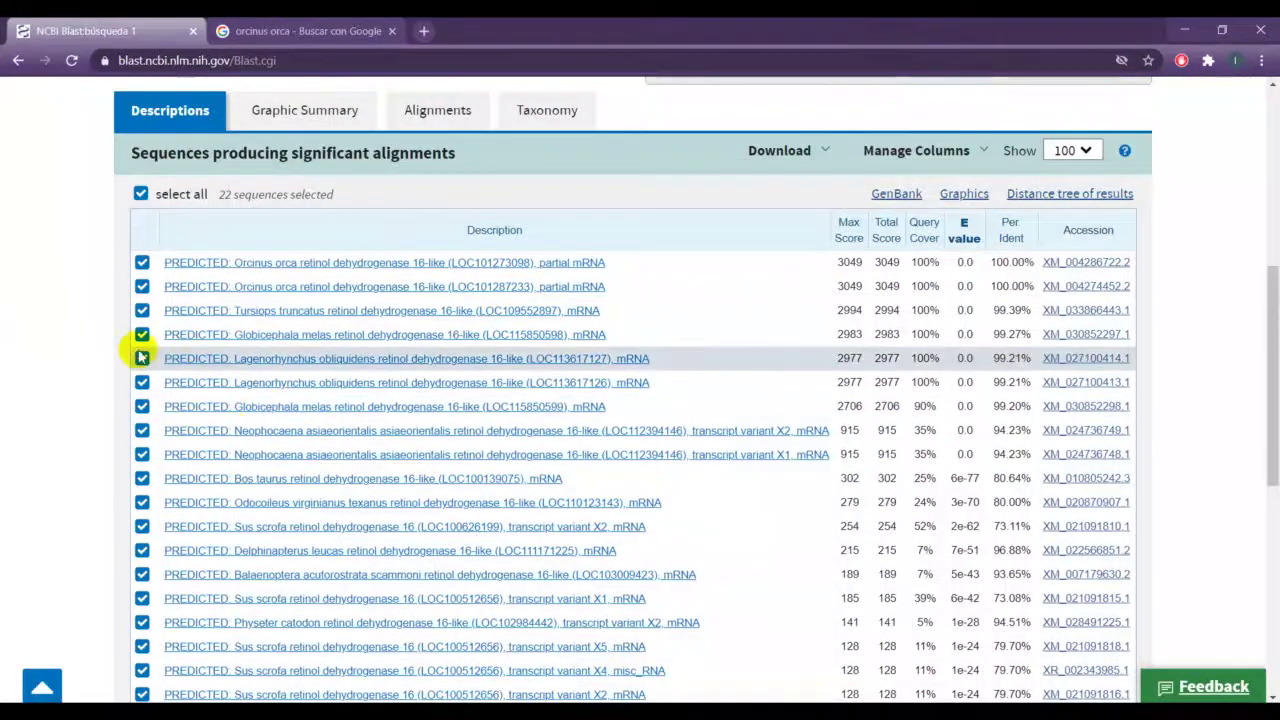
{"action": "scroll", "coordinate": [110, 305], "scroll_direction": "down", "scroll_amount": 3}
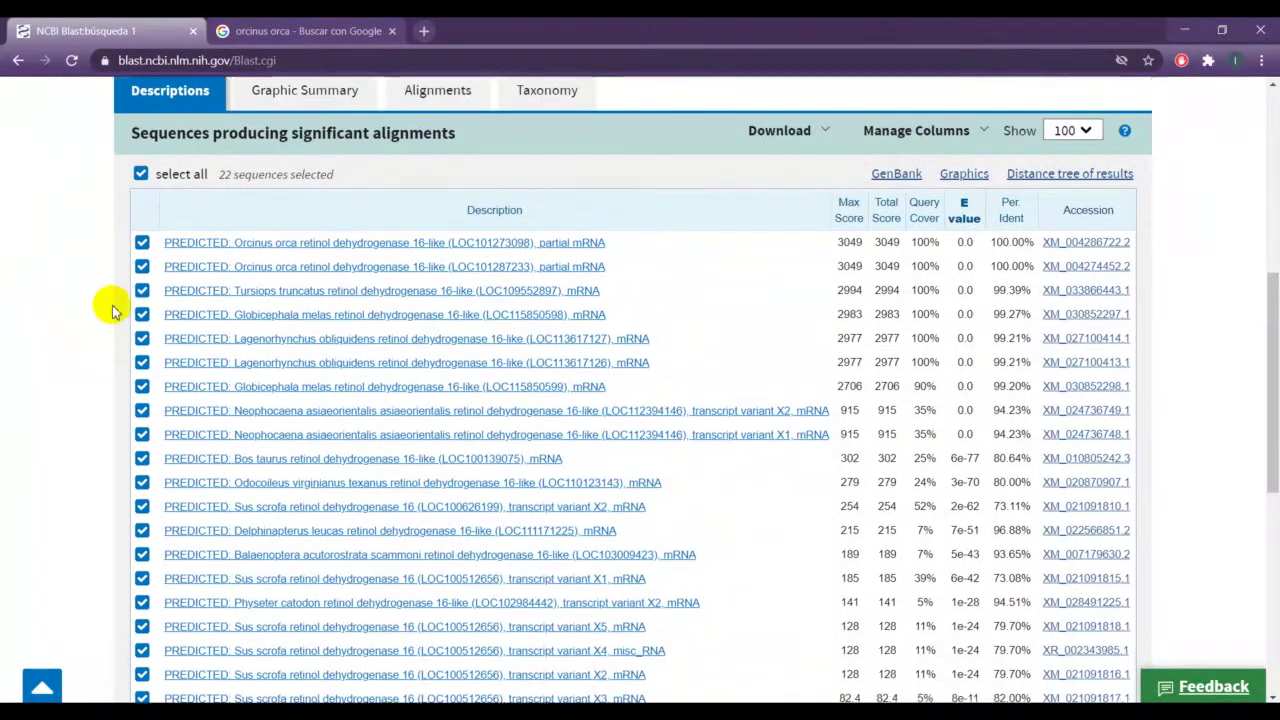
{"action": "scroll", "coordinate": [240, 320], "scroll_direction": "up", "scroll_amount": 2}
{"action": "scroll", "coordinate": [262, 330], "scroll_direction": "up", "scroll_amount": 1}
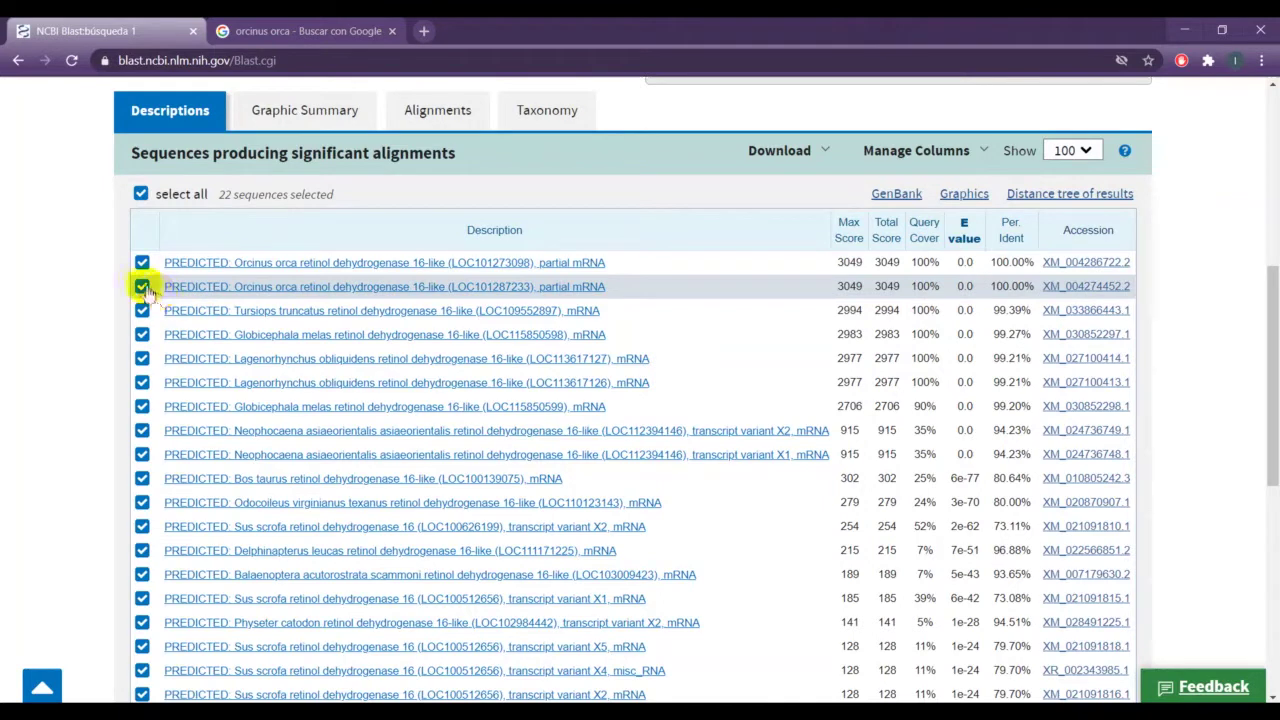
{"action": "left_click", "coordinate": [141, 195]}
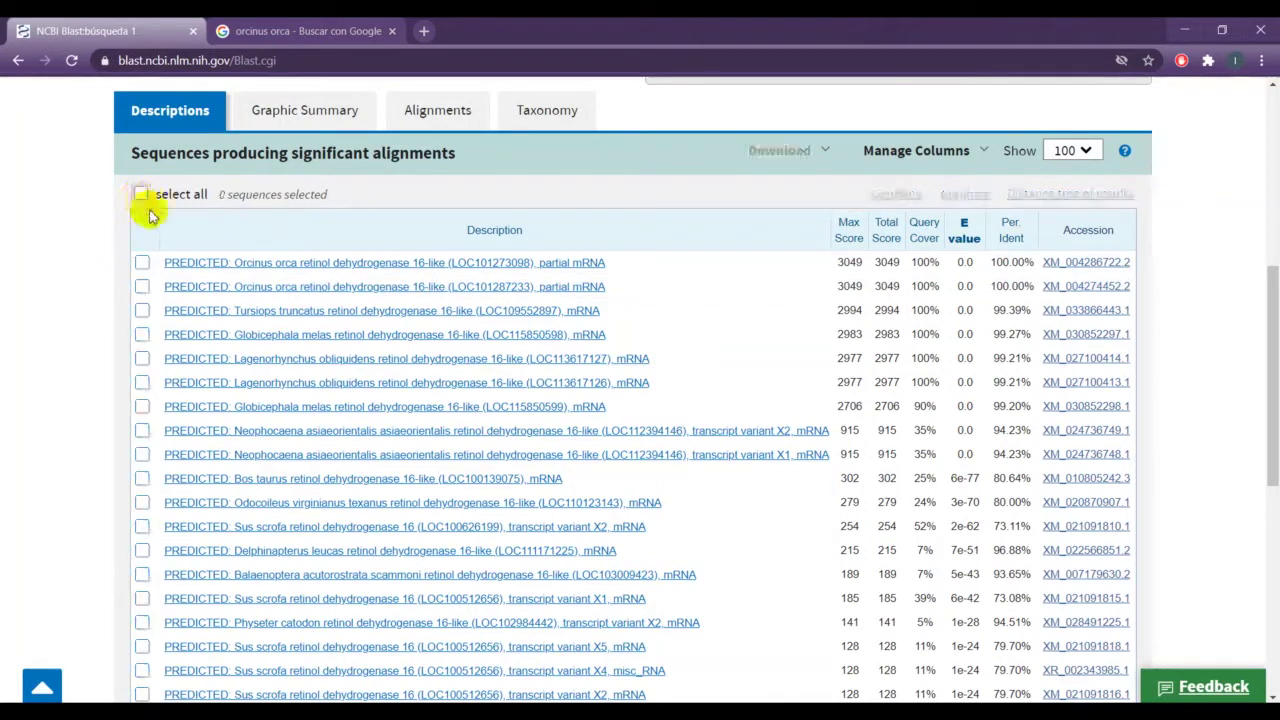
{"action": "left_click", "coordinate": [142, 195]}
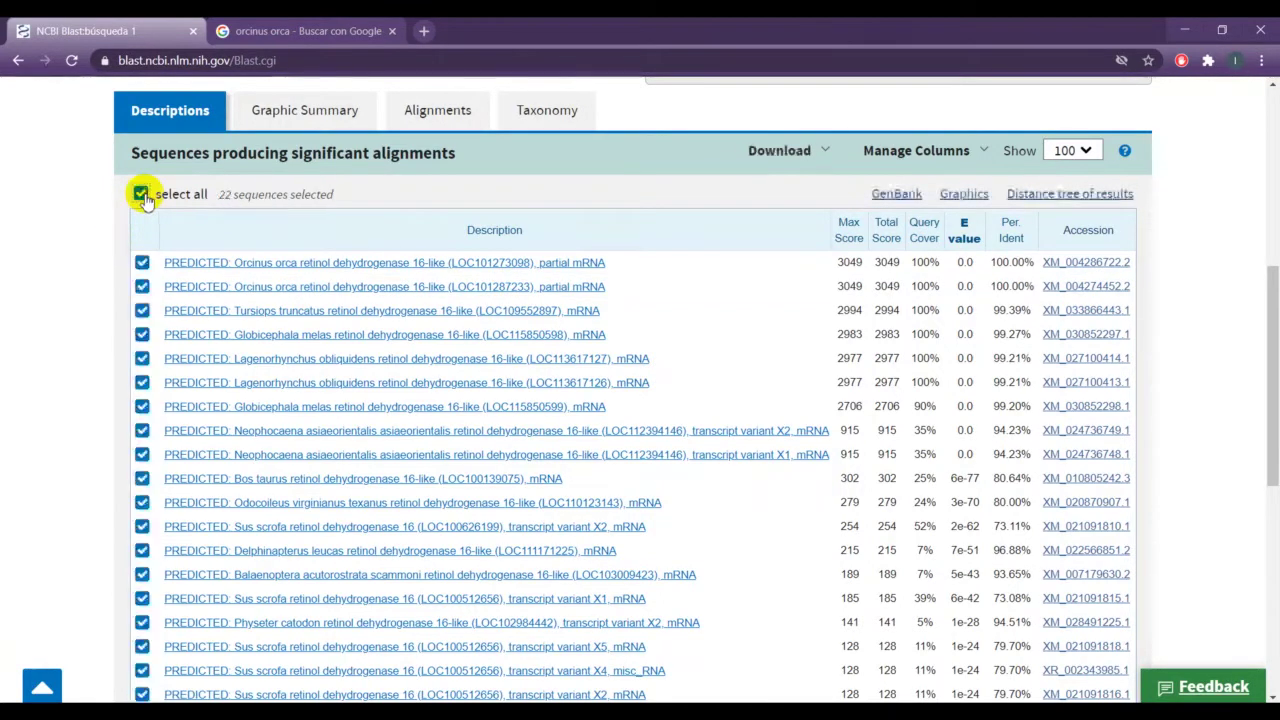
{"action": "left_click", "coordinate": [142, 195]}
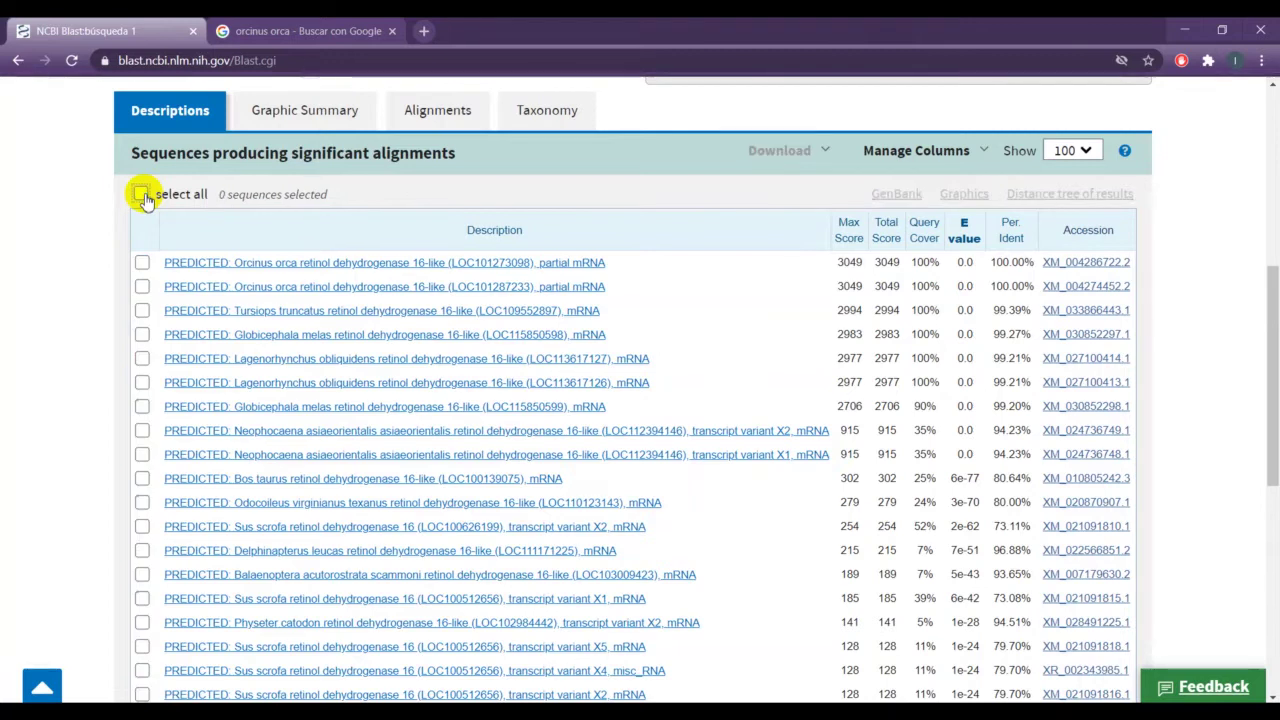
- Select three hits: Orcinus orca (LOC101273098), Neophocaena asiaeorientalis (LOC112394146) transcript variant X2, and Sus scrofa (LOC100512656) transcript variant X1
{"action": "scroll", "coordinate": [92, 270], "scroll_direction": "down", "scroll_amount": 1}
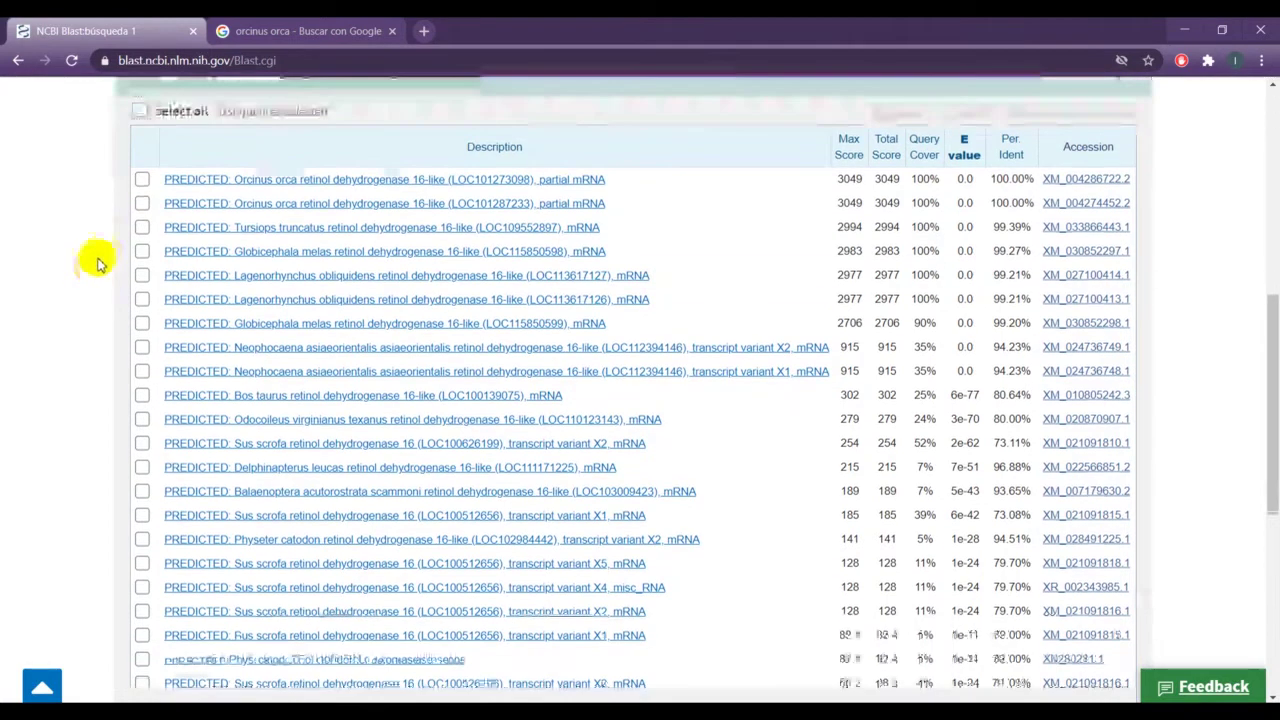
{"action": "left_click", "coordinate": [142, 181]}
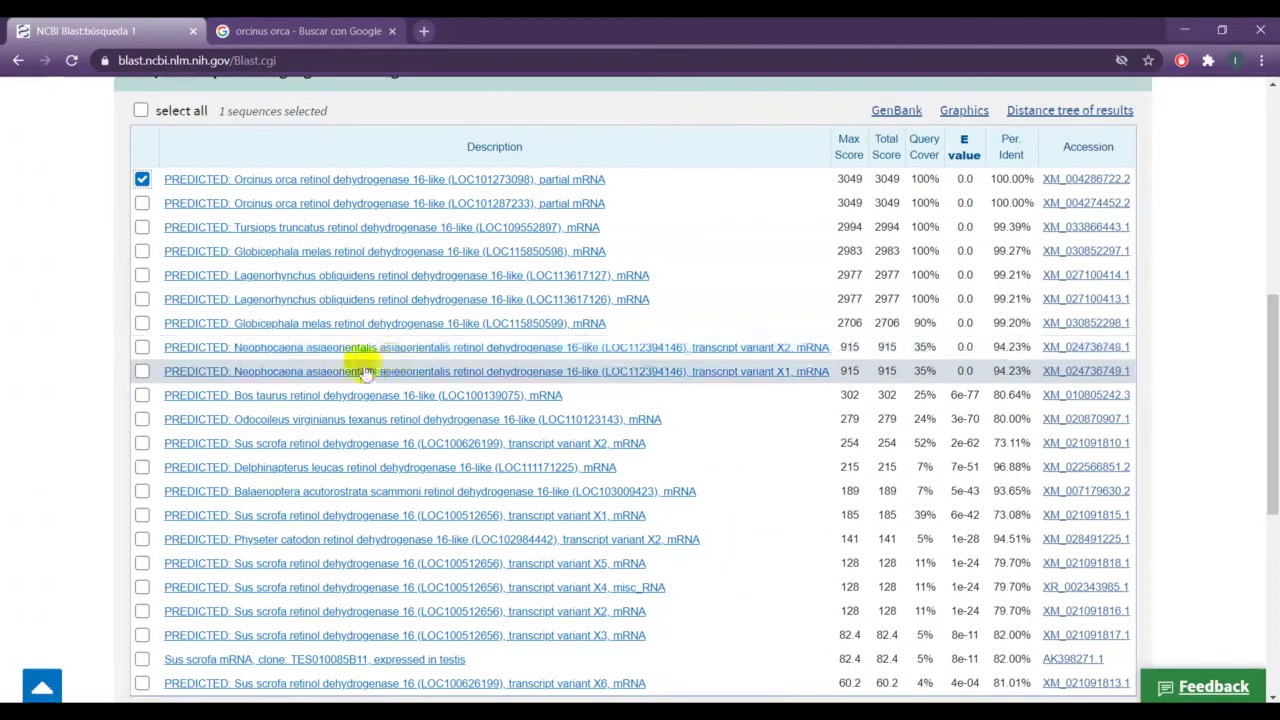
{"action": "left_click", "coordinate": [142, 350]}
{"action": "scroll", "coordinate": [120, 355], "scroll_direction": "down", "scroll_amount": 2}
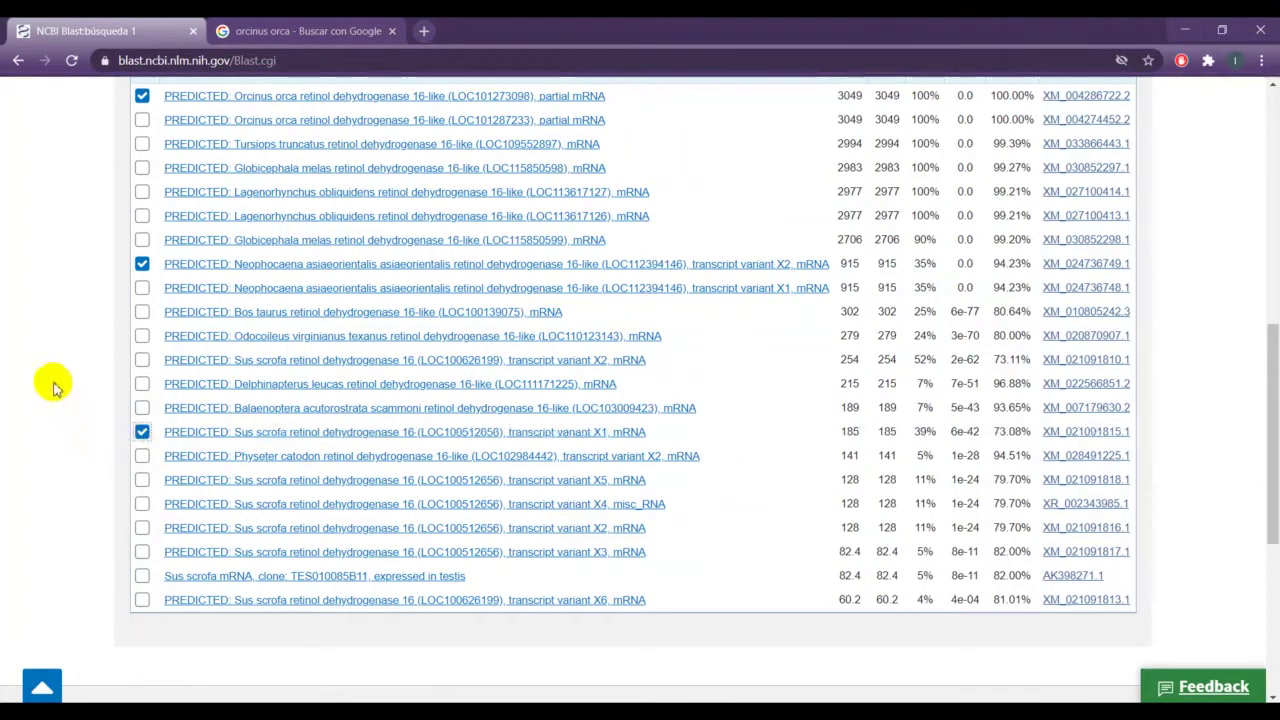
{"action": "scroll", "coordinate": [60, 352], "scroll_direction": "up", "scroll_amount": 1}
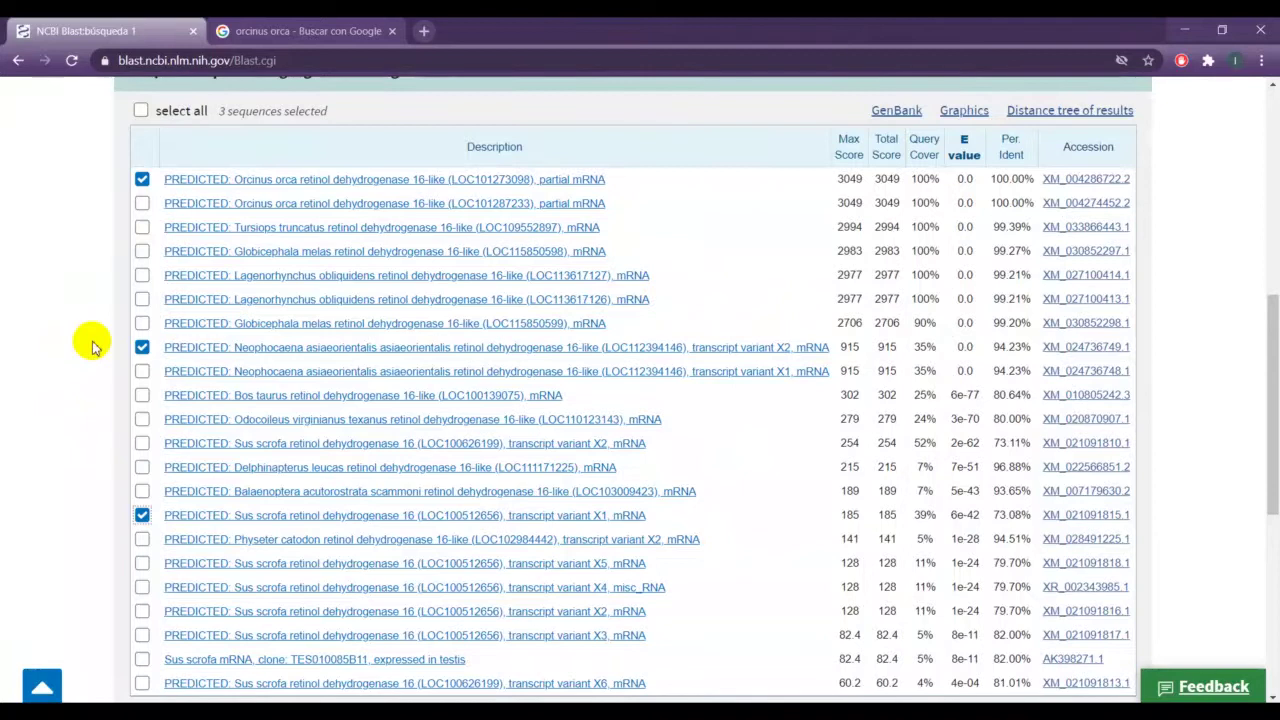
{"action": "scroll", "coordinate": [91, 345], "scroll_direction": "up", "scroll_amount": 1}
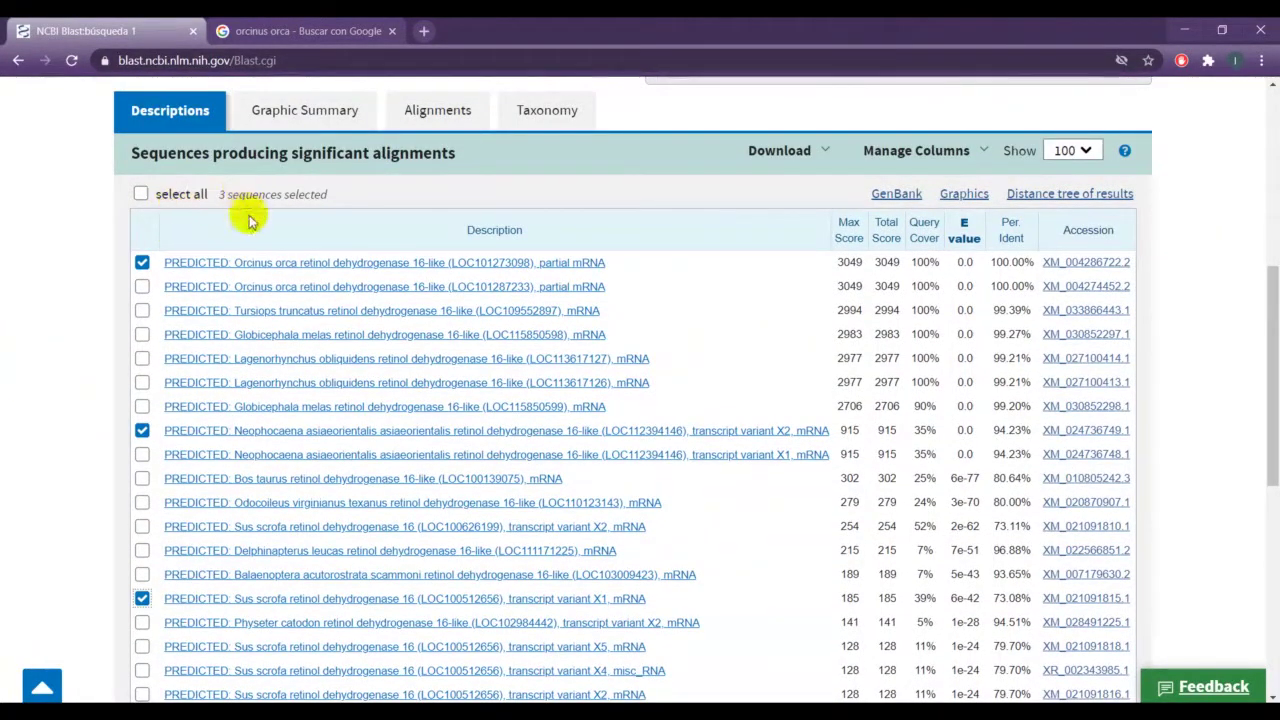
- Display the Graphic Summary of the selected hits
{"action": "scroll", "coordinate": [265, 338], "scroll_direction": "down", "scroll_amount": 2}
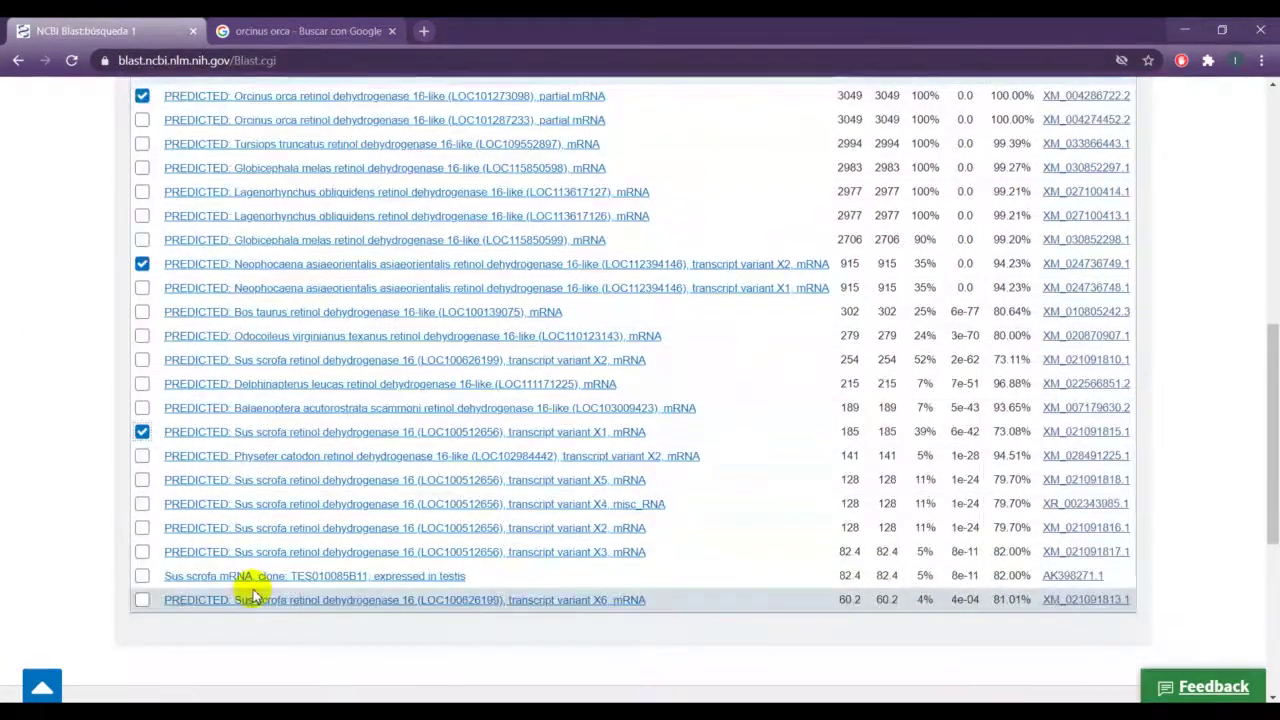
{"action": "scroll", "coordinate": [280, 330], "scroll_direction": "up", "scroll_amount": 1}
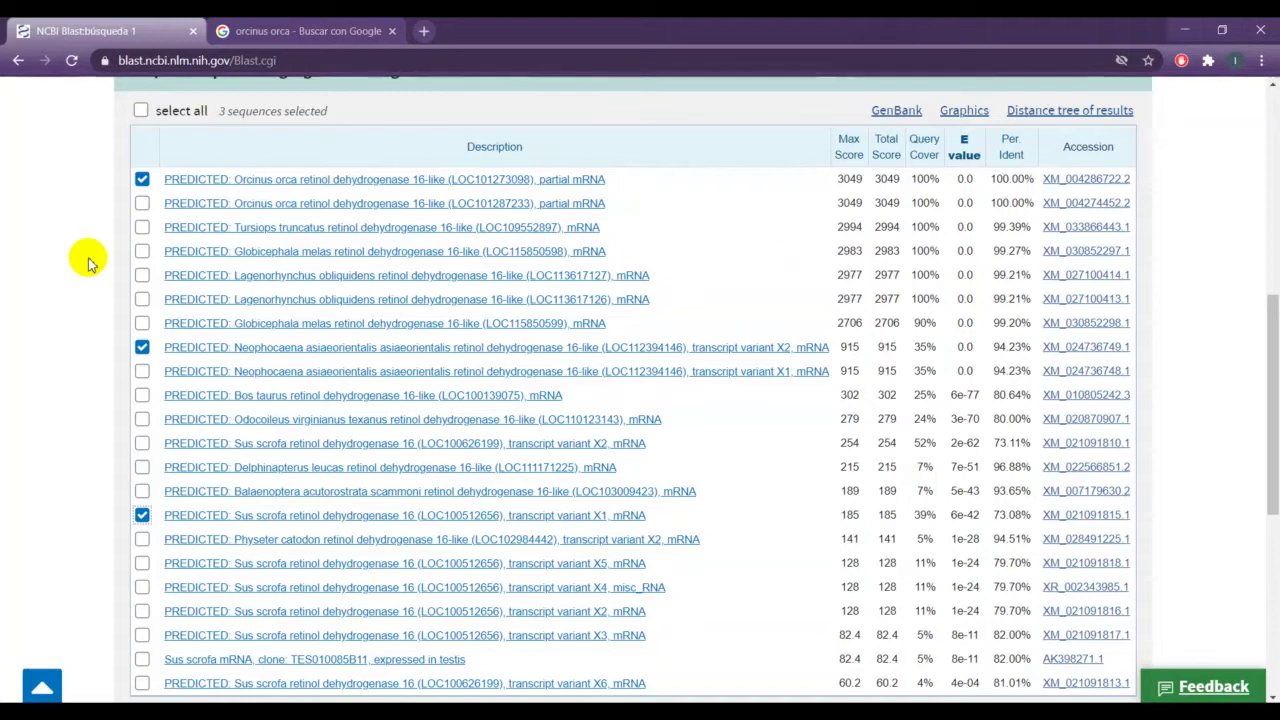
{"action": "scroll", "coordinate": [186, 214], "scroll_direction": "up", "scroll_amount": 1}
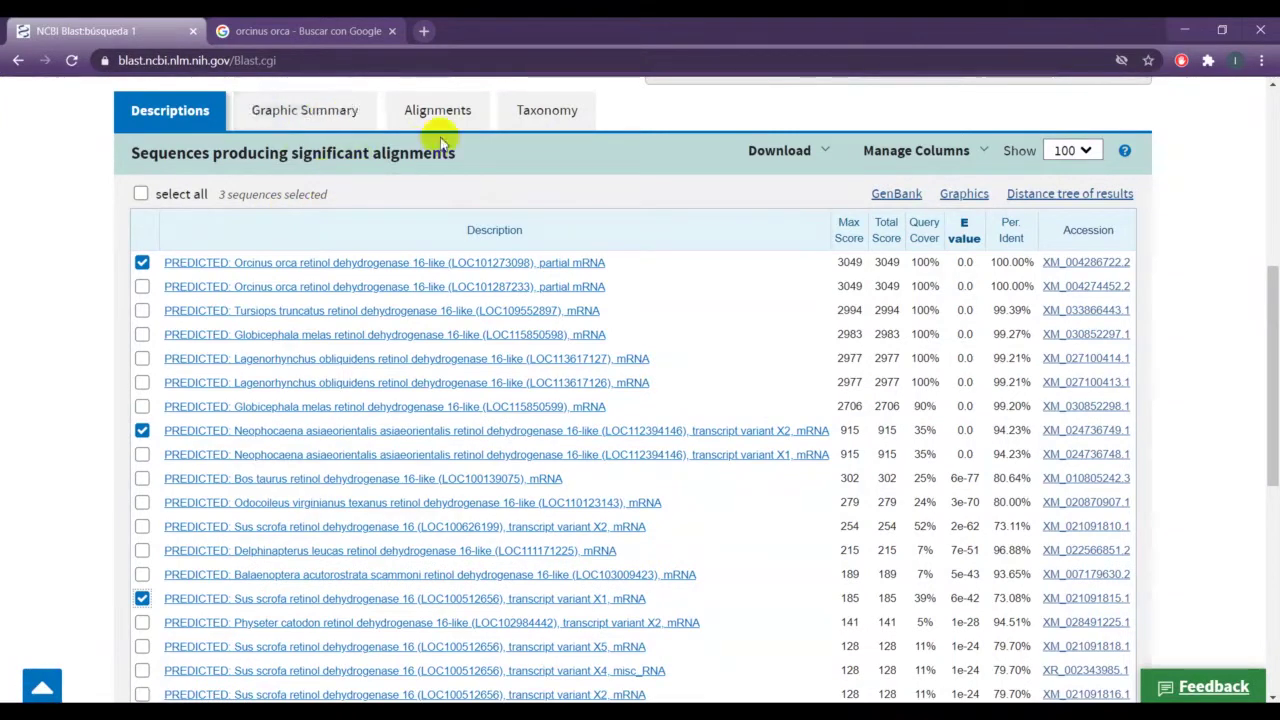
{"action": "scroll", "coordinate": [308, 140], "scroll_direction": "up", "scroll_amount": 1}
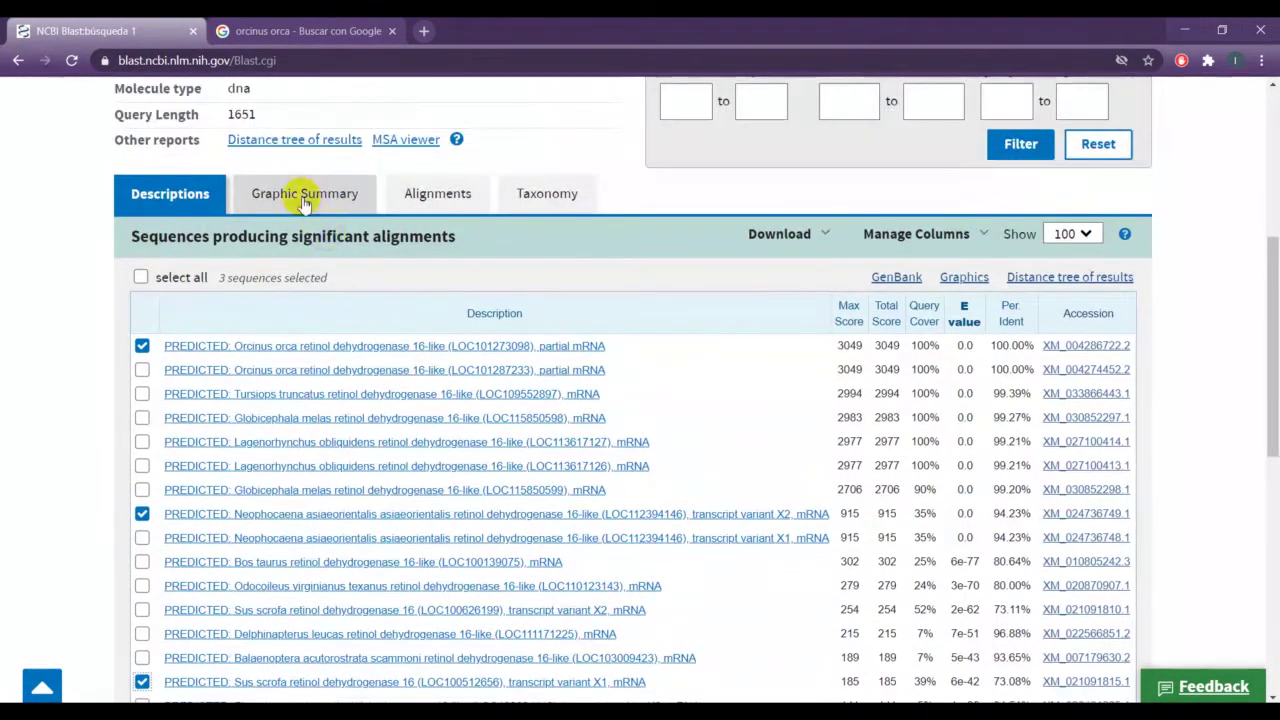
{"action": "left_click", "coordinate": [305, 200]}
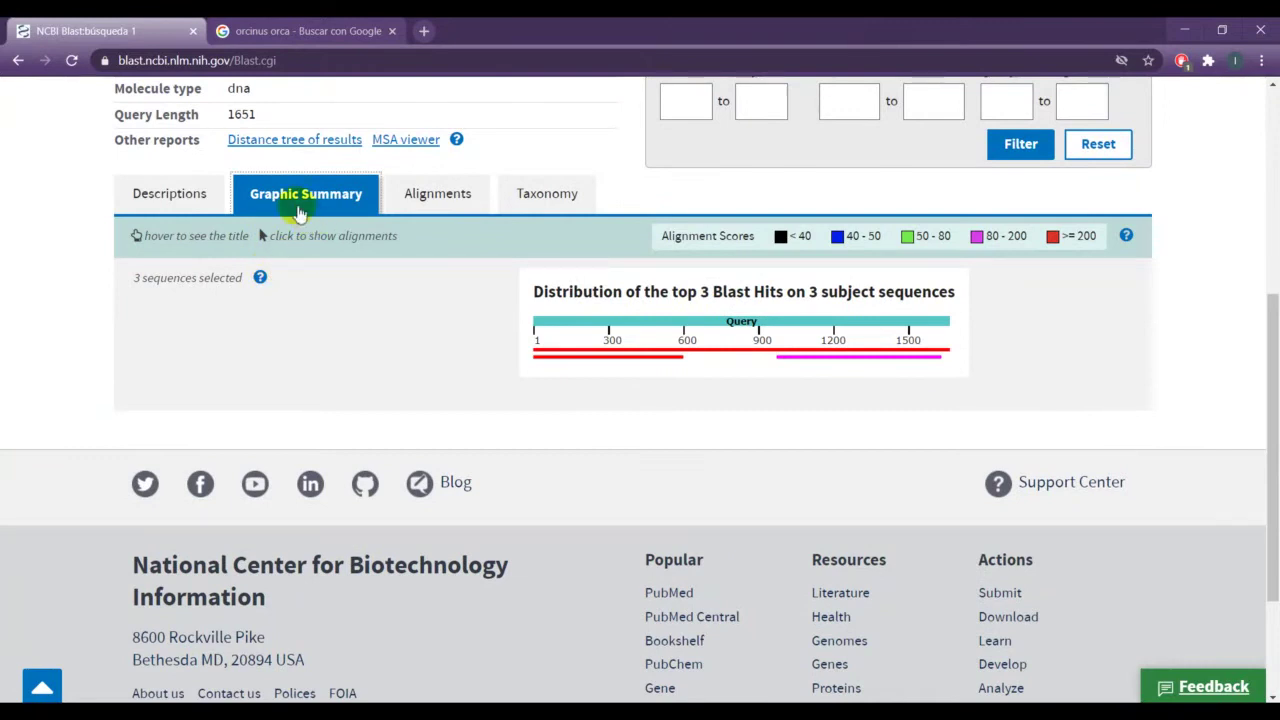